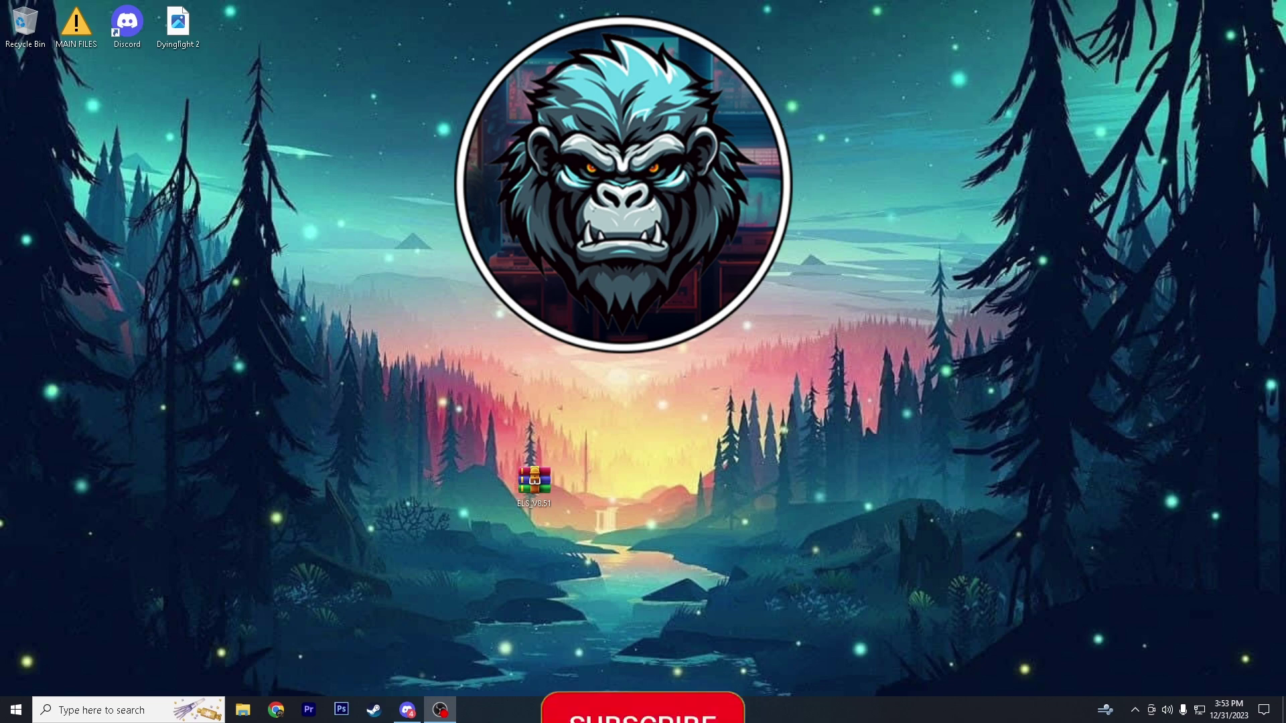
Step: Extract the ELS_V8.51 archive into its own folder on the desktop and place that folder beside the archive
{"action": "left_click_drag", "start_coordinate": [534, 481], "coordinate": [579, 445]}
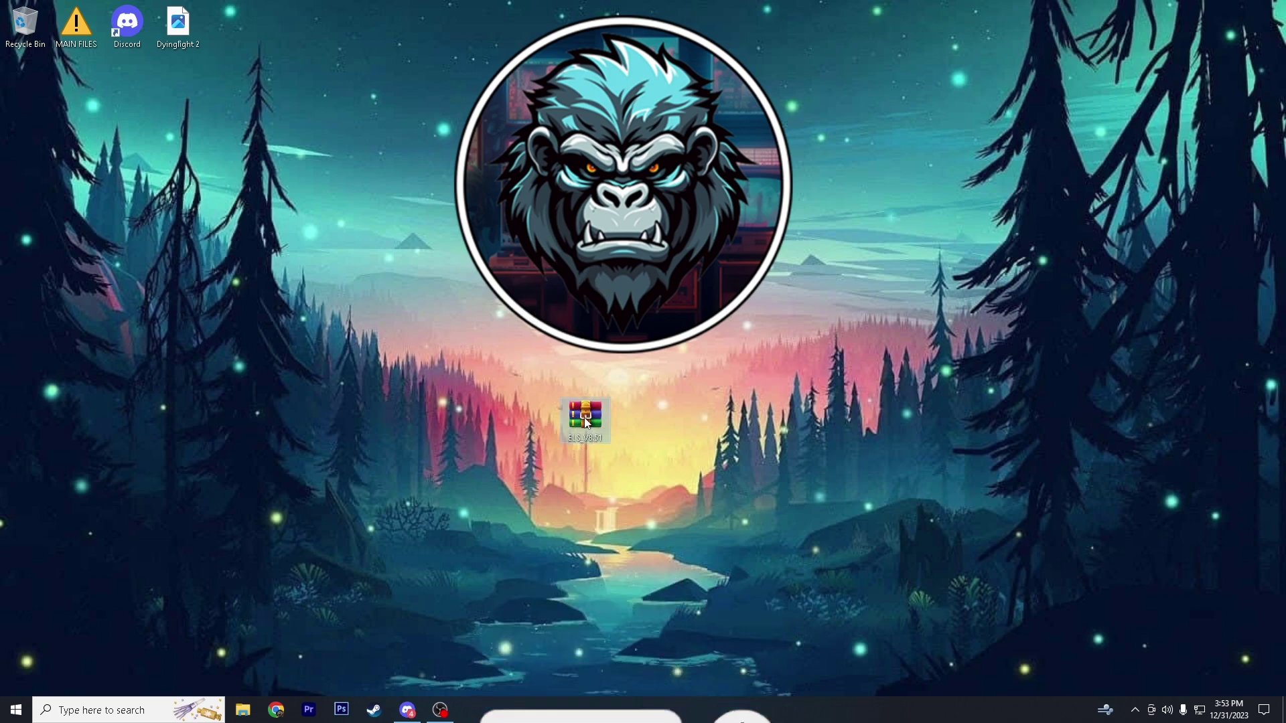
{"action": "right_click", "coordinate": [585, 422]}
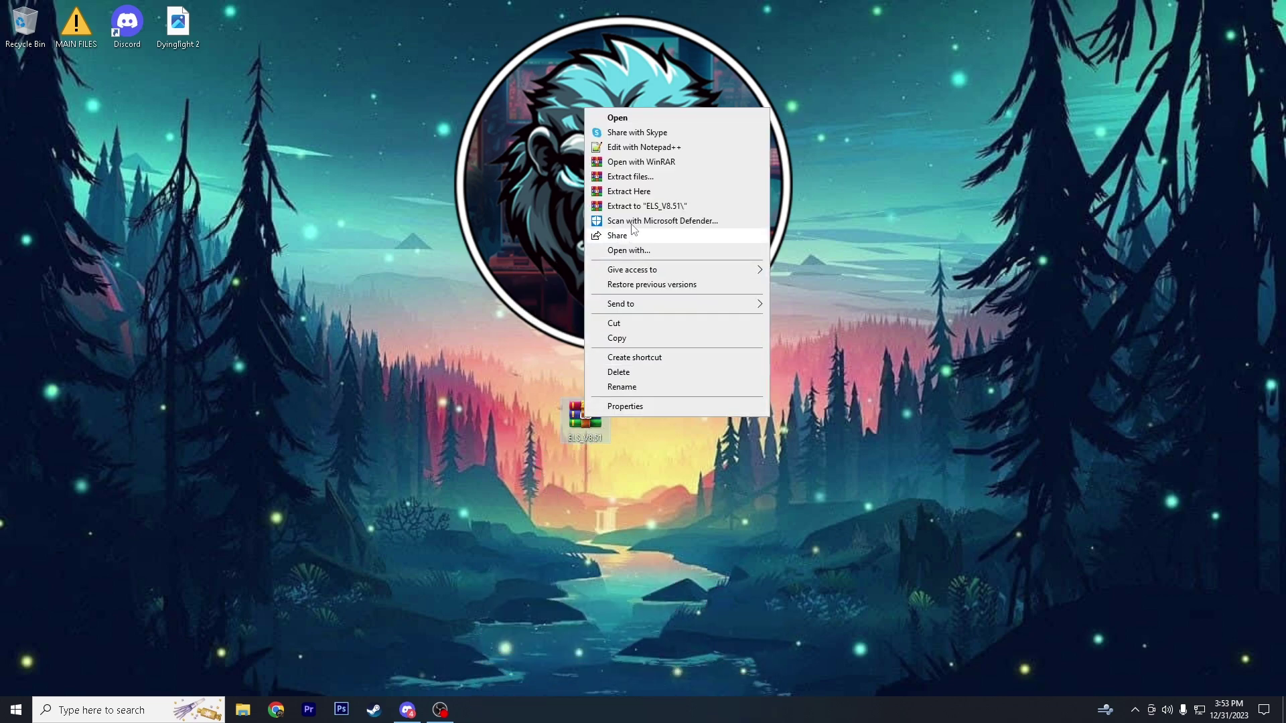
{"action": "left_click", "coordinate": [637, 203]}
{"action": "left_click", "coordinate": [474, 301]}
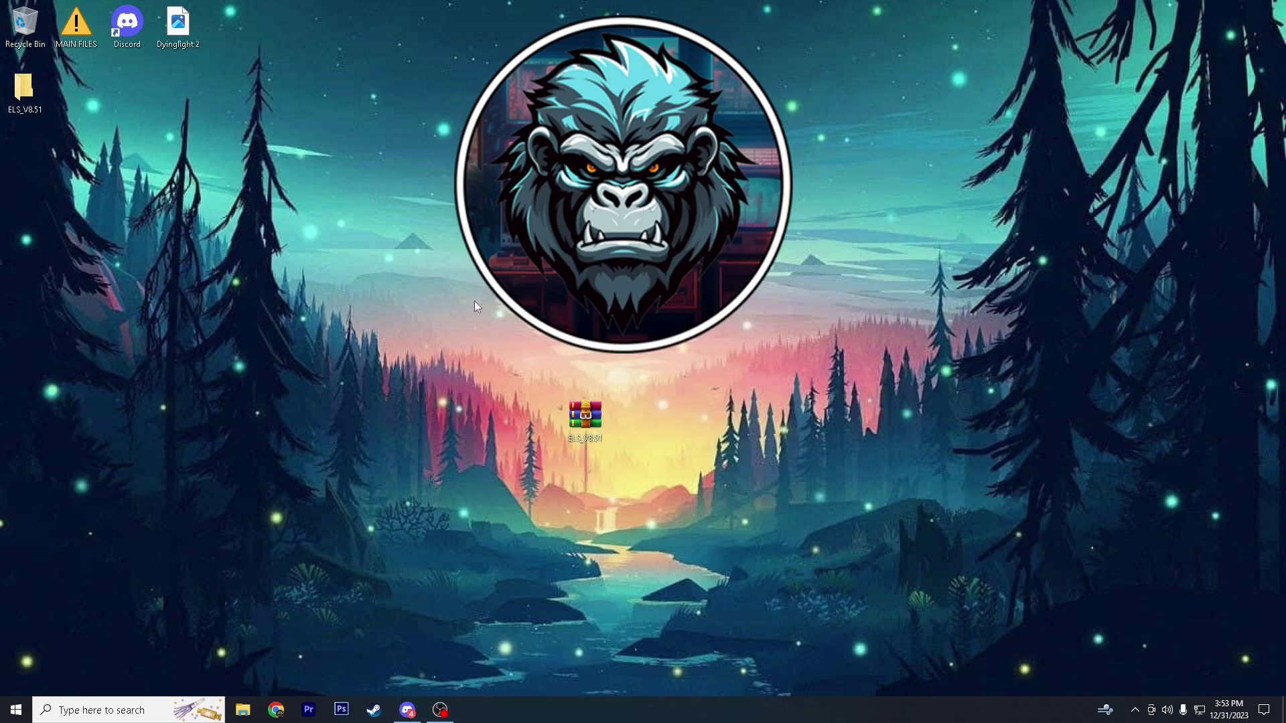
{"action": "left_click_drag", "start_coordinate": [24, 87], "coordinate": [625, 418]}
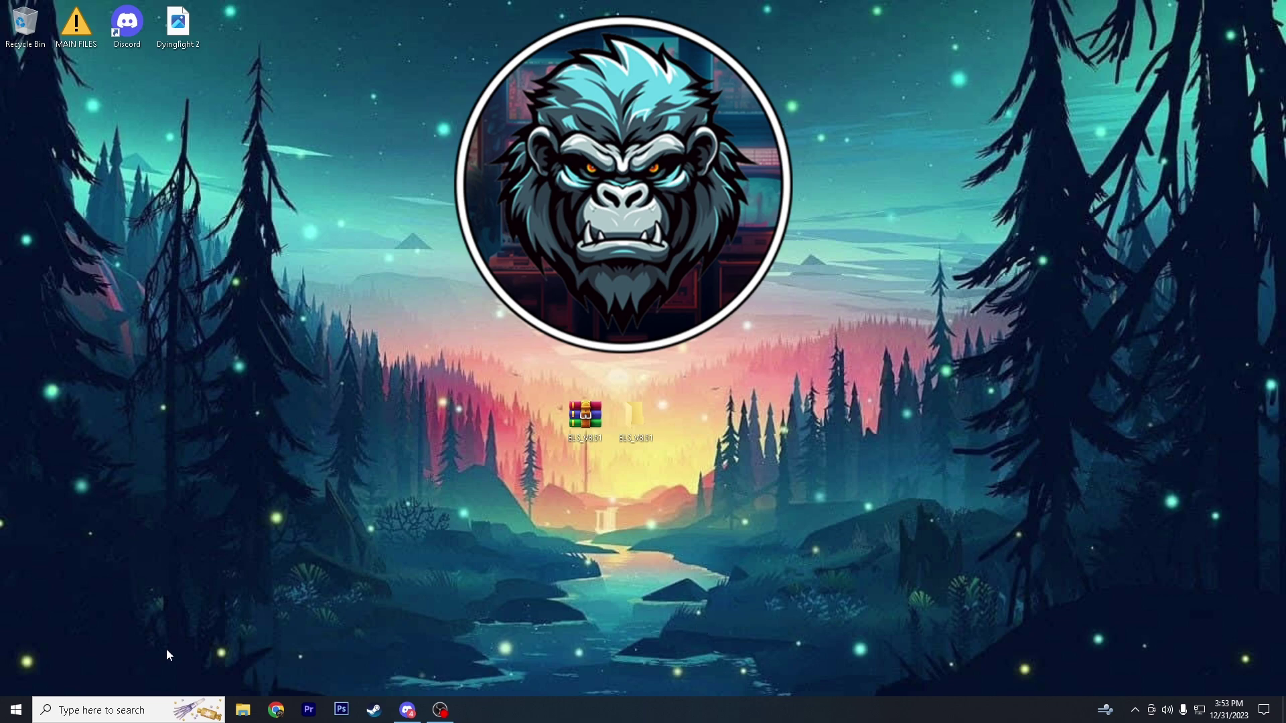
Step: Examine the contents of the GTAIV - BACKUP game folder in File Explorer and close the window
{"action": "left_click", "coordinate": [242, 710]}
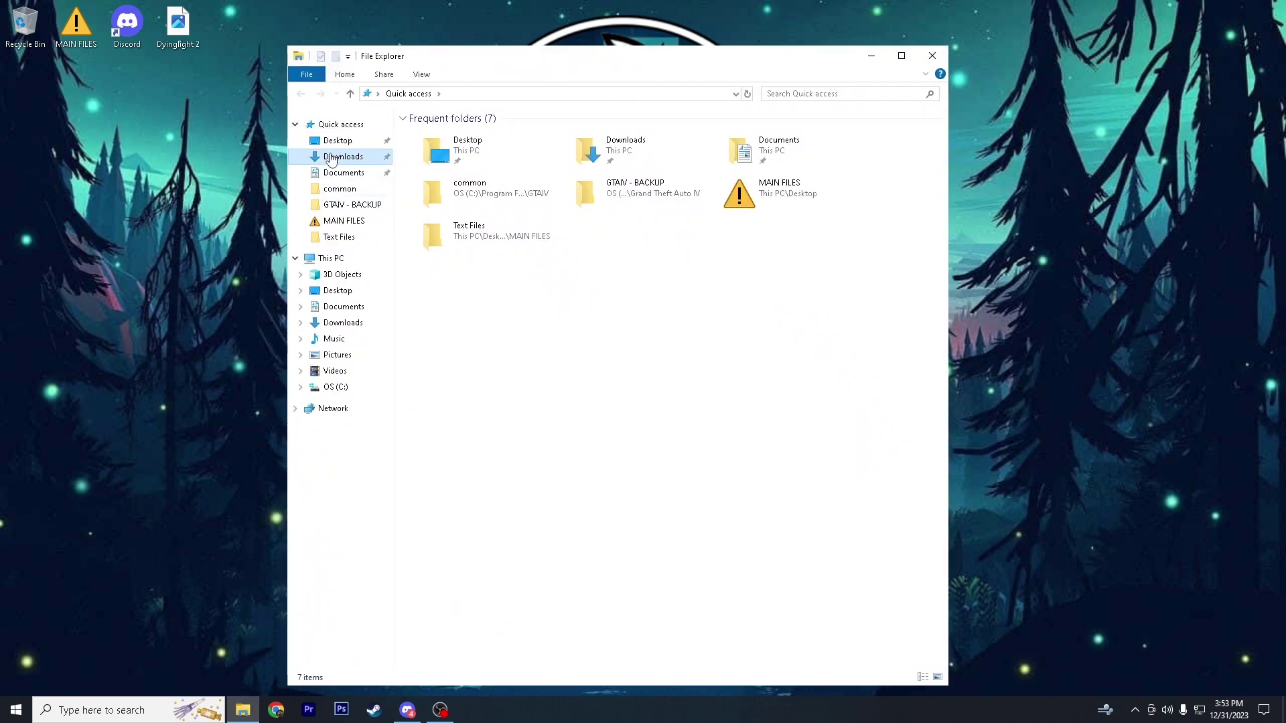
{"action": "left_click", "coordinate": [331, 158]}
{"action": "left_click", "coordinate": [345, 205]}
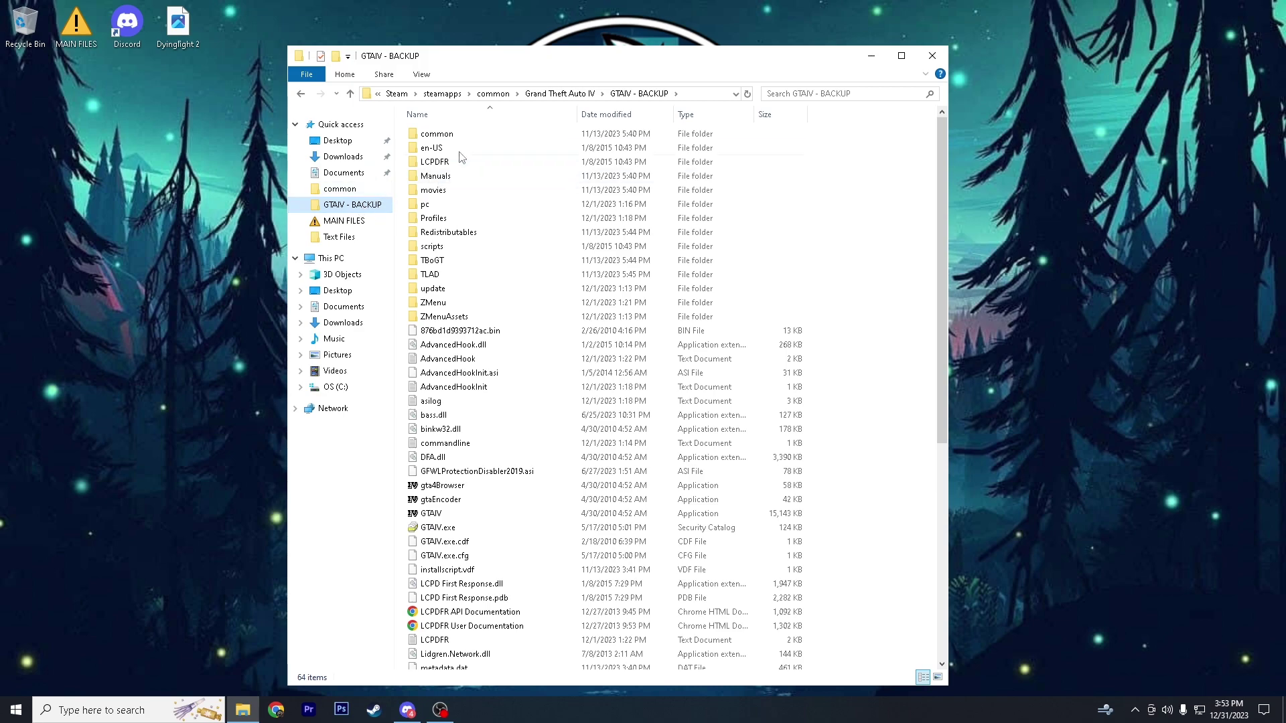
{"action": "left_click_drag", "start_coordinate": [824, 63], "coordinate": [817, 49]}
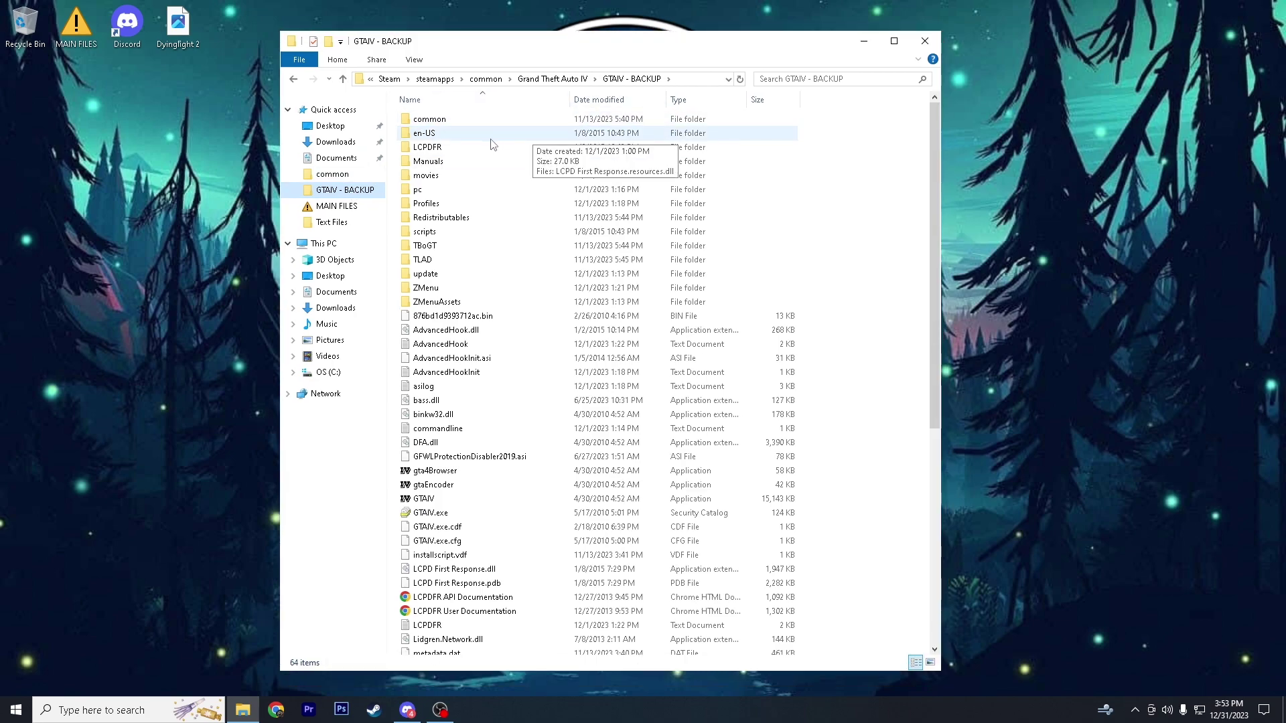
{"action": "scroll", "coordinate": [469, 191], "scroll_direction": "down", "scroll_amount": 1}
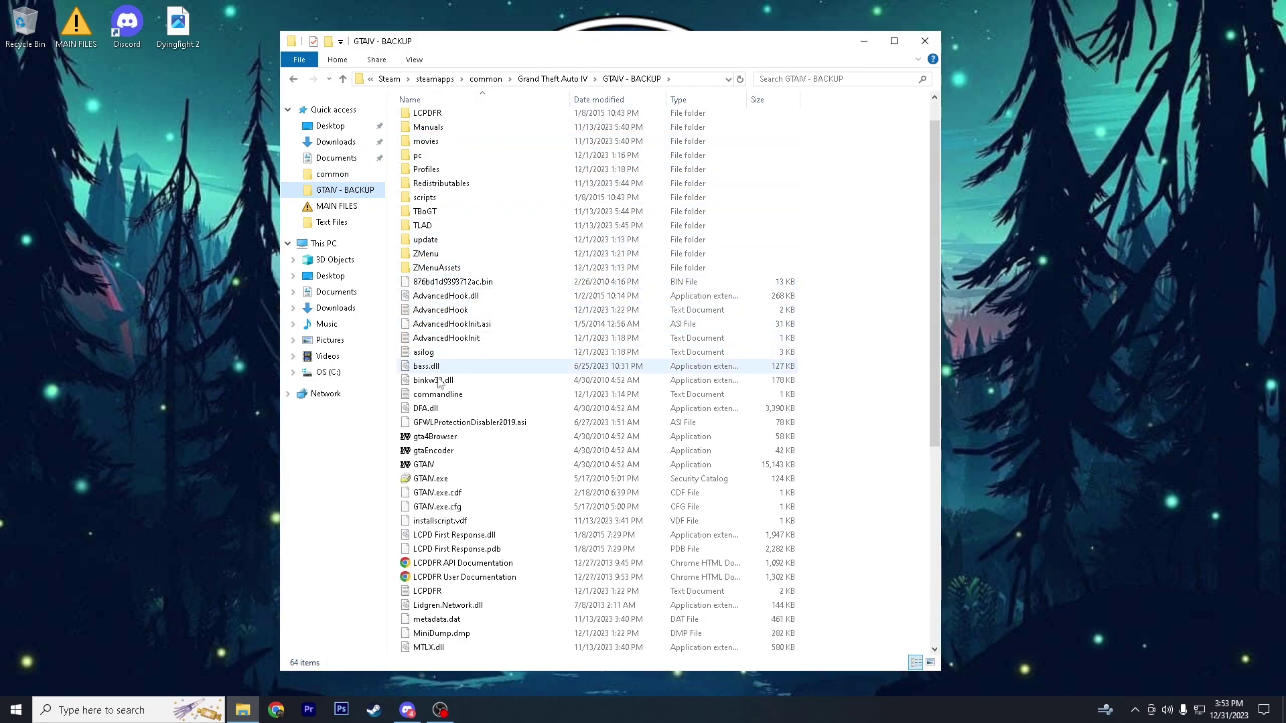
{"action": "scroll", "coordinate": [442, 462], "scroll_direction": "down", "scroll_amount": 1}
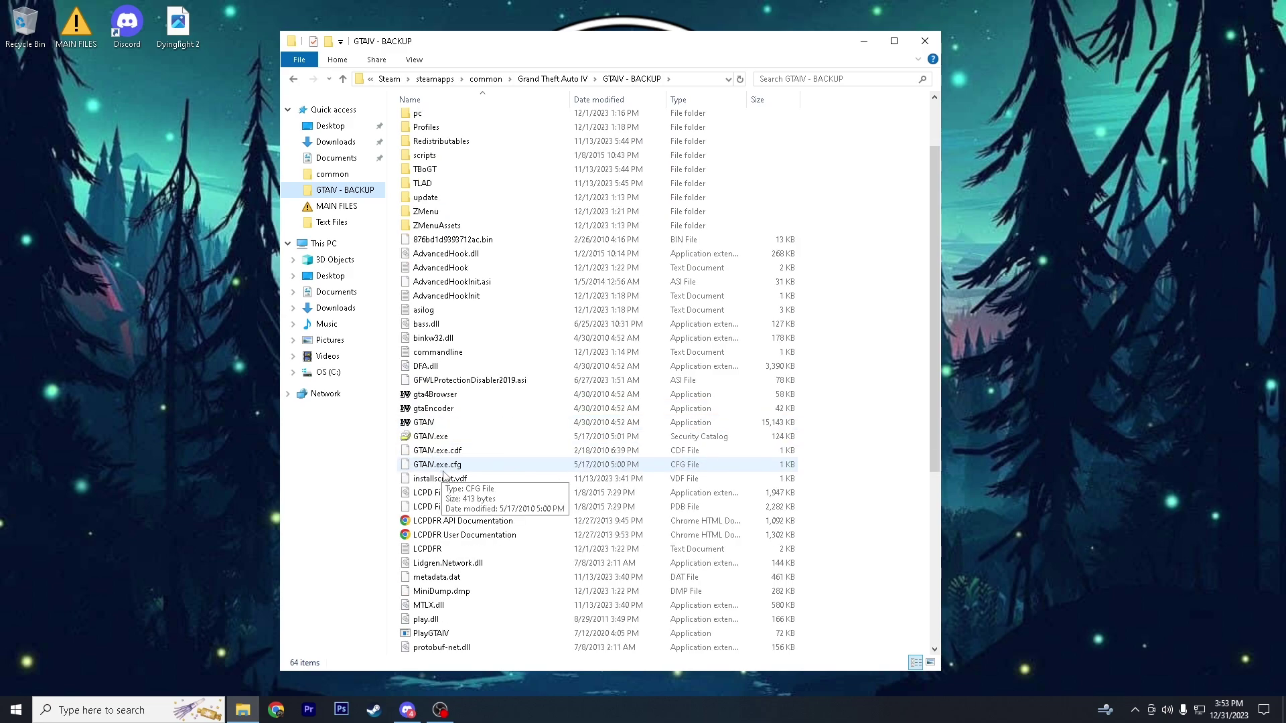
{"action": "scroll", "coordinate": [442, 469], "scroll_direction": "down", "scroll_amount": 3}
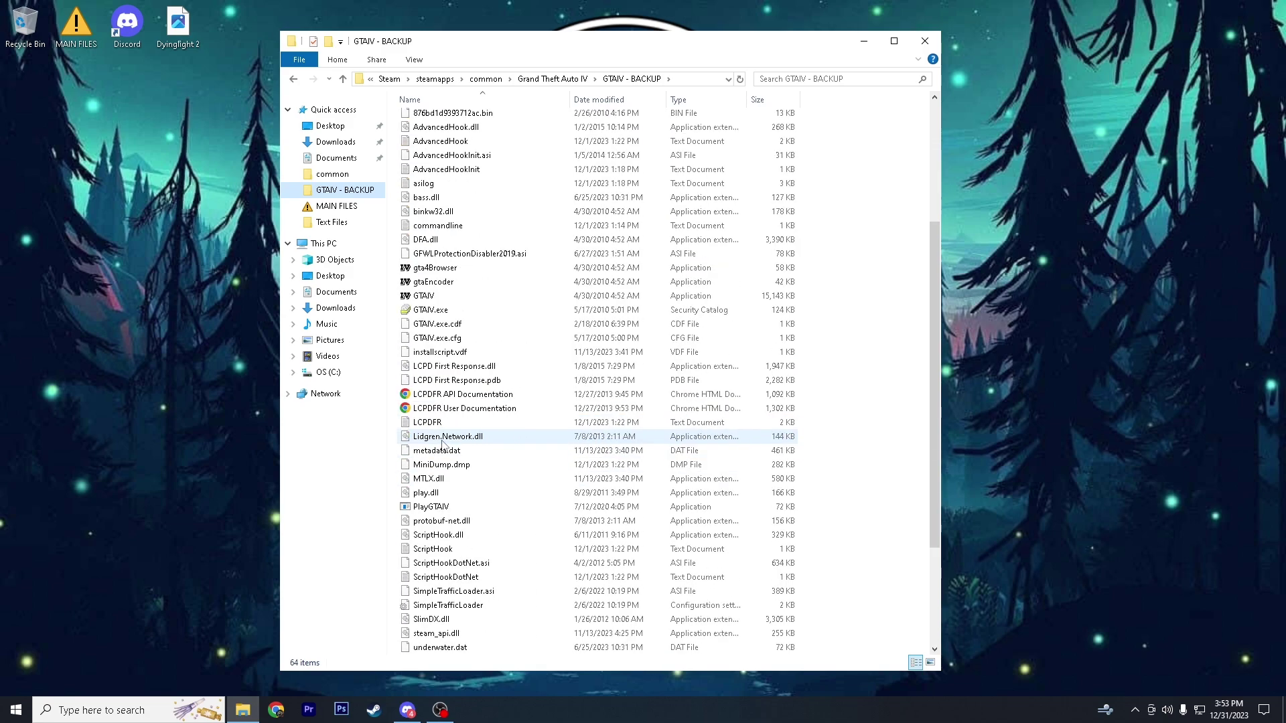
{"action": "scroll", "coordinate": [442, 443], "scroll_direction": "down", "scroll_amount": 4}
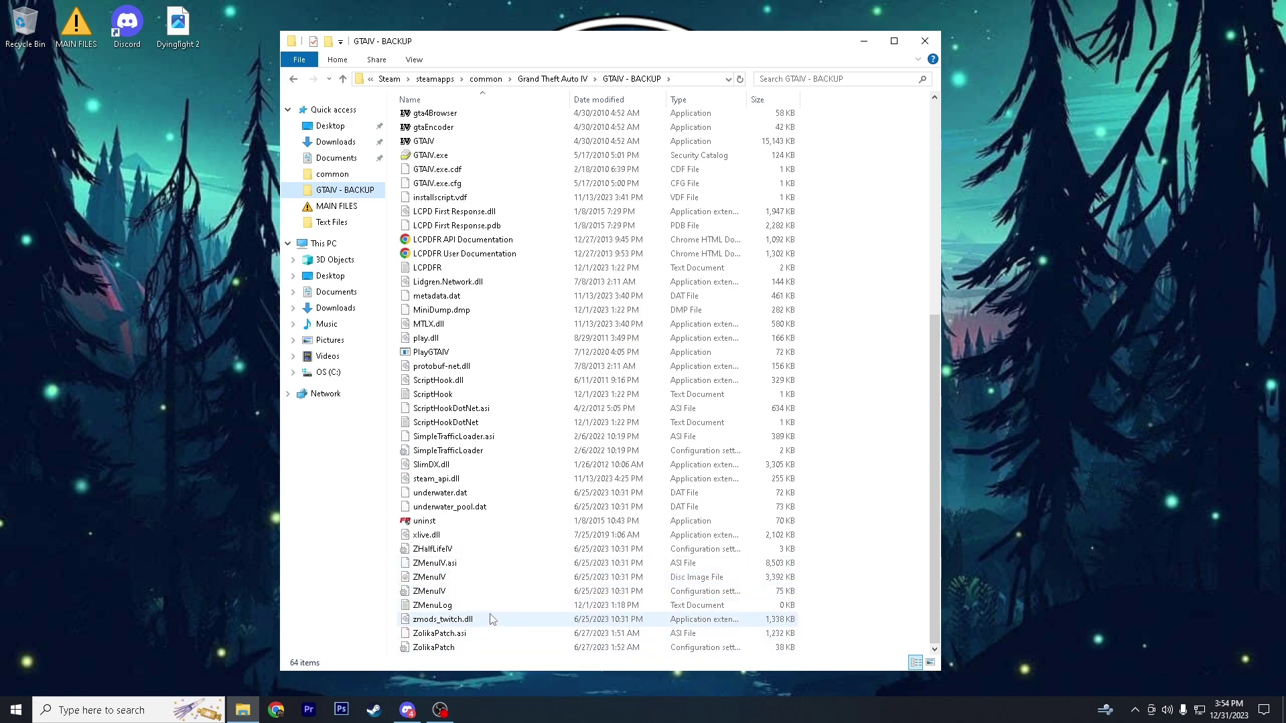
{"action": "scroll", "coordinate": [637, 322], "scroll_direction": "up", "scroll_amount": 8}
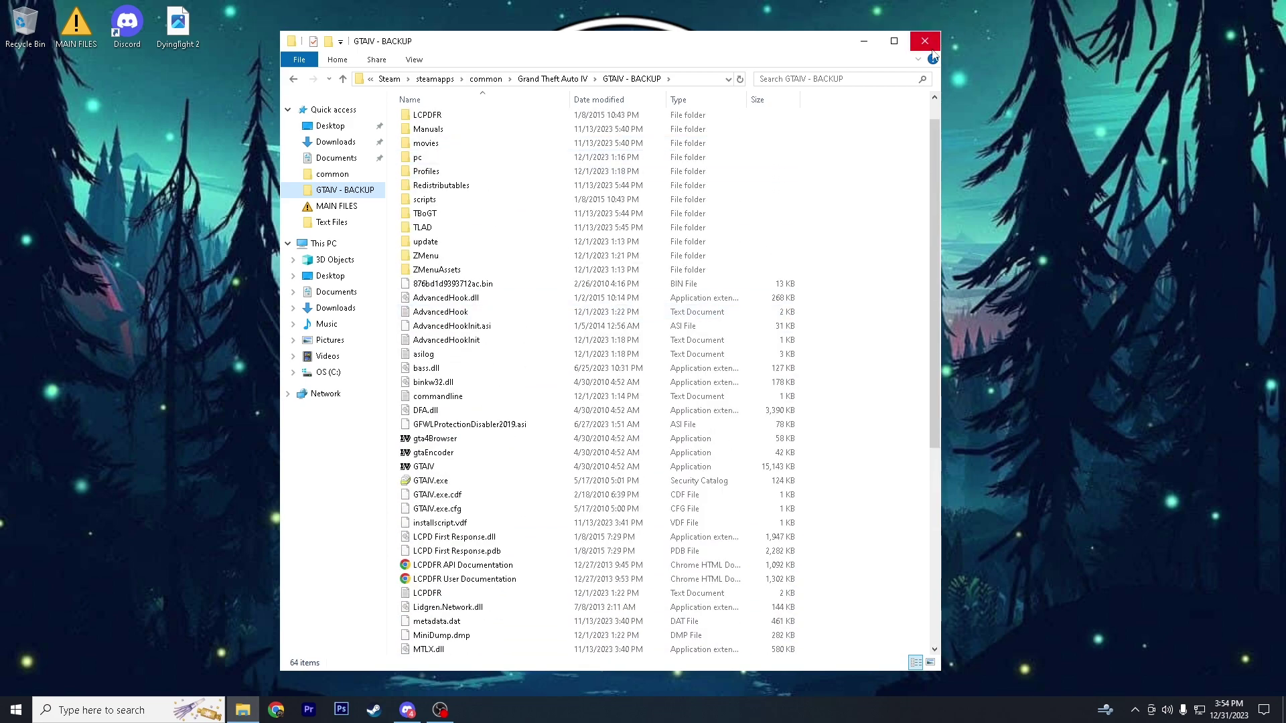
{"action": "left_click", "coordinate": [925, 41]}
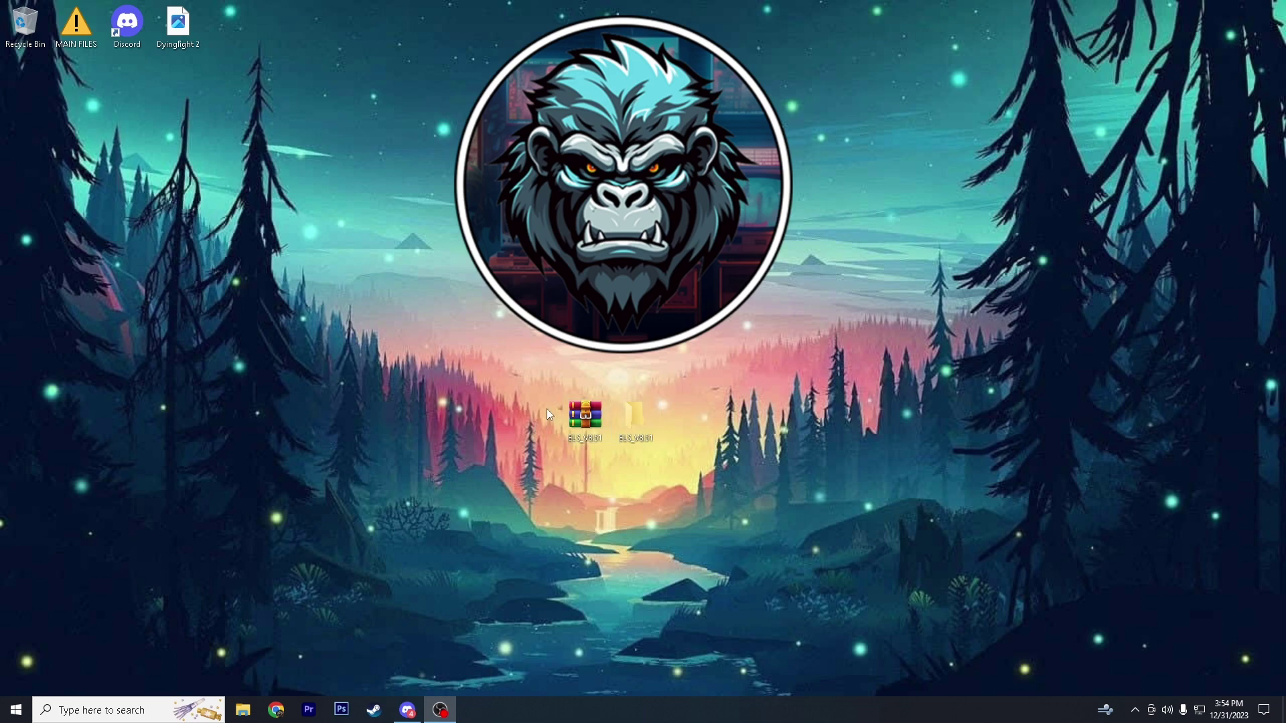
Step: Open the Grand Theft Auto IV folder within INSTALLATION FILES of the extracted ELS_V8.51 folder
{"action": "double_click", "coordinate": [624, 417]}
{"action": "left_click", "coordinate": [435, 119]}
{"action": "double_click", "coordinate": [435, 133]}
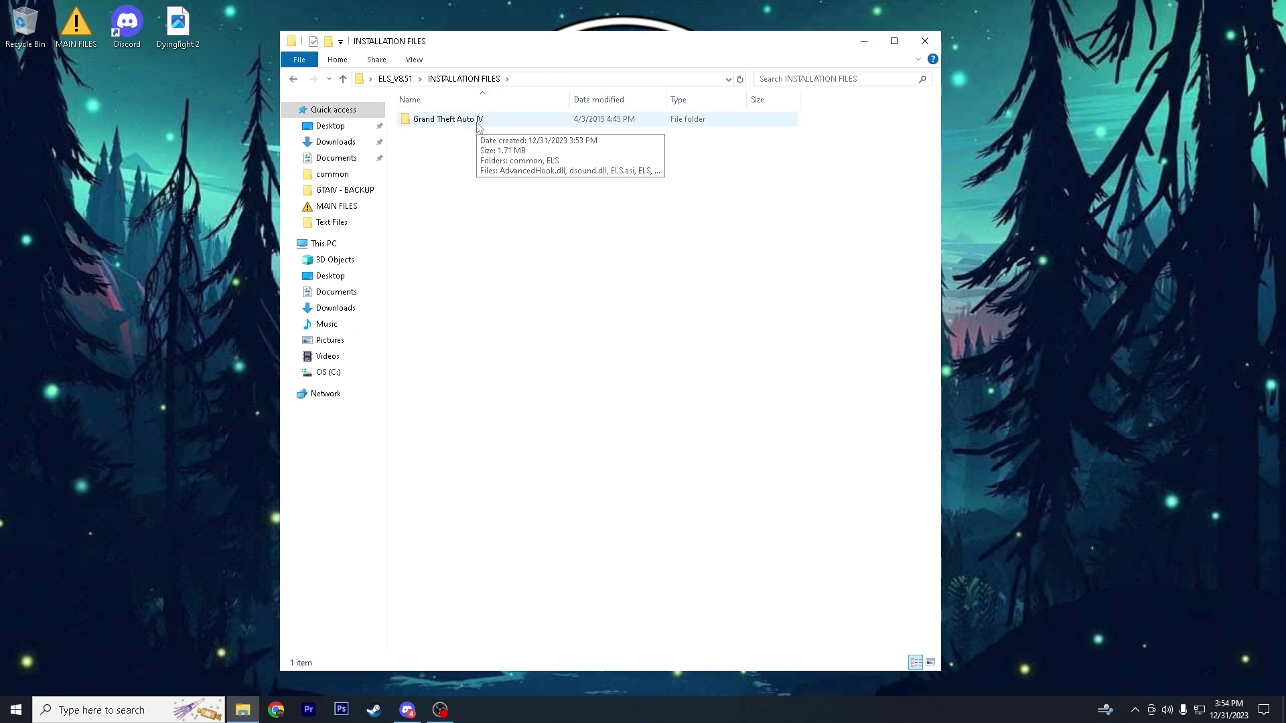
{"action": "double_click", "coordinate": [478, 123]}
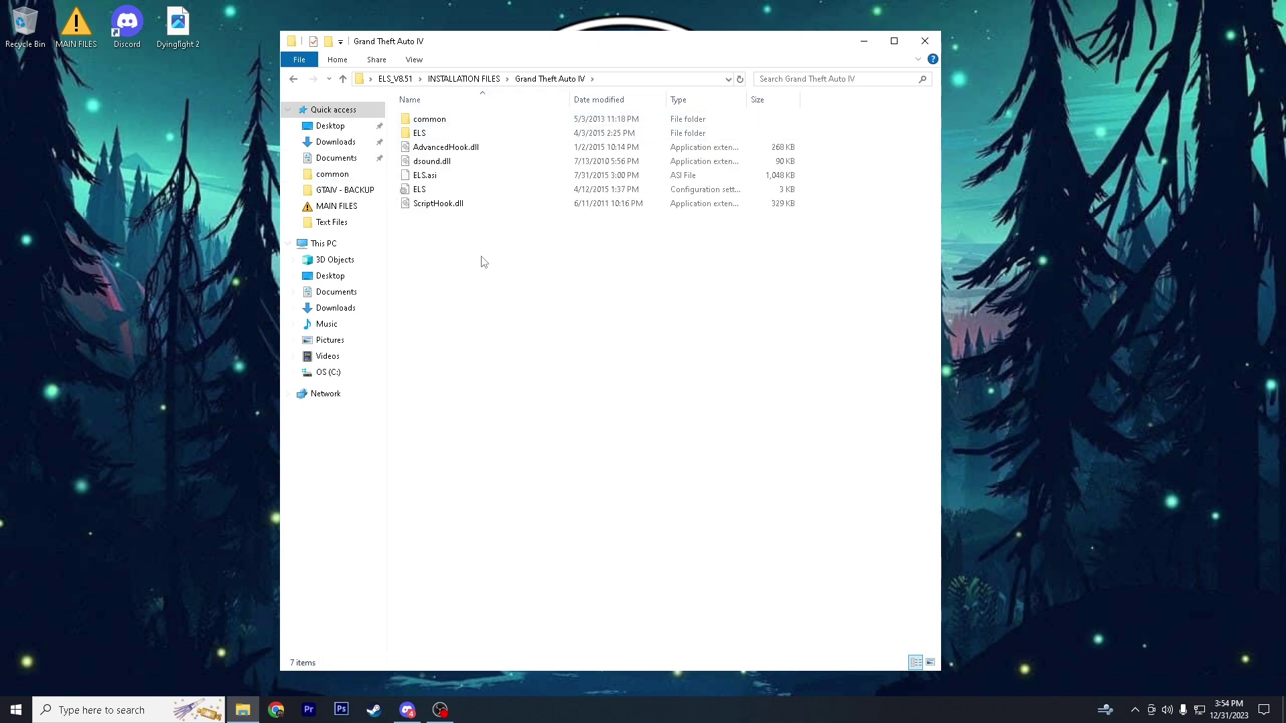
{"action": "left_click_drag", "start_coordinate": [484, 263], "coordinate": [485, 100]}
{"action": "left_click", "coordinate": [461, 261]}
Step: Set Ai_Els_Sp and Ai_Els_Mp to off in the ELS configuration file, save it and close Notepad
{"action": "double_click", "coordinate": [465, 190]}
{"action": "scroll", "coordinate": [465, 200], "scroll_direction": "down", "scroll_amount": 2}
{"action": "scroll", "coordinate": [468, 215], "scroll_direction": "down", "scroll_amount": 3}
{"action": "scroll", "coordinate": [456, 380], "scroll_direction": "down", "scroll_amount": 9}
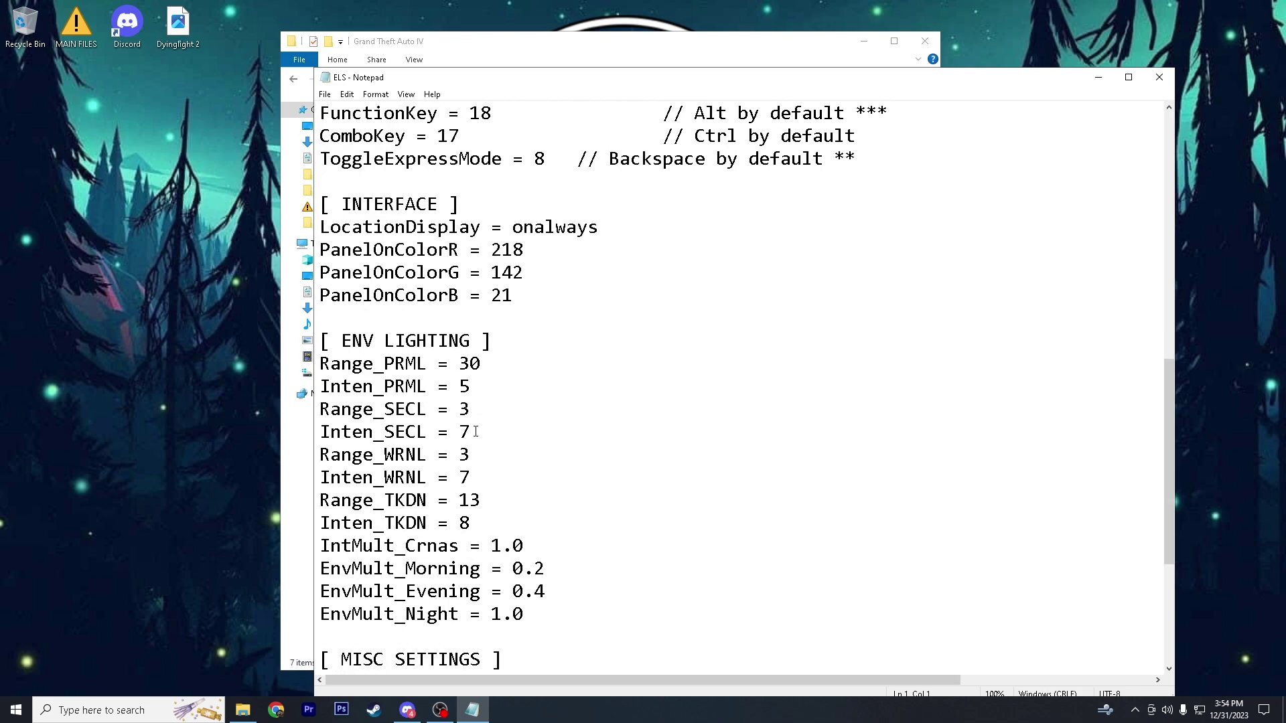
{"action": "left_click_drag", "start_coordinate": [324, 522], "coordinate": [462, 548]}
{"action": "left_click", "coordinate": [470, 524]}
{"action": "type", "text": "ffff"}
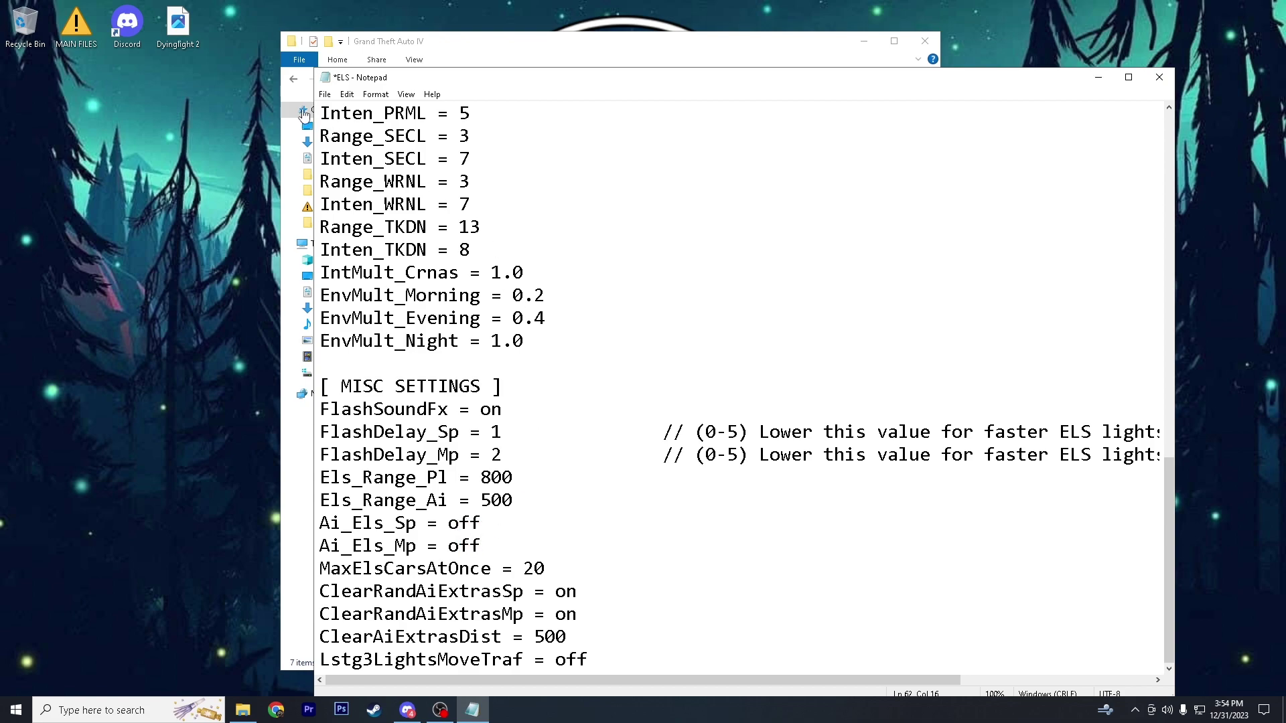
{"action": "left_click", "coordinate": [324, 95]}
{"action": "left_click", "coordinate": [346, 154]}
{"action": "left_click", "coordinate": [1160, 77]}
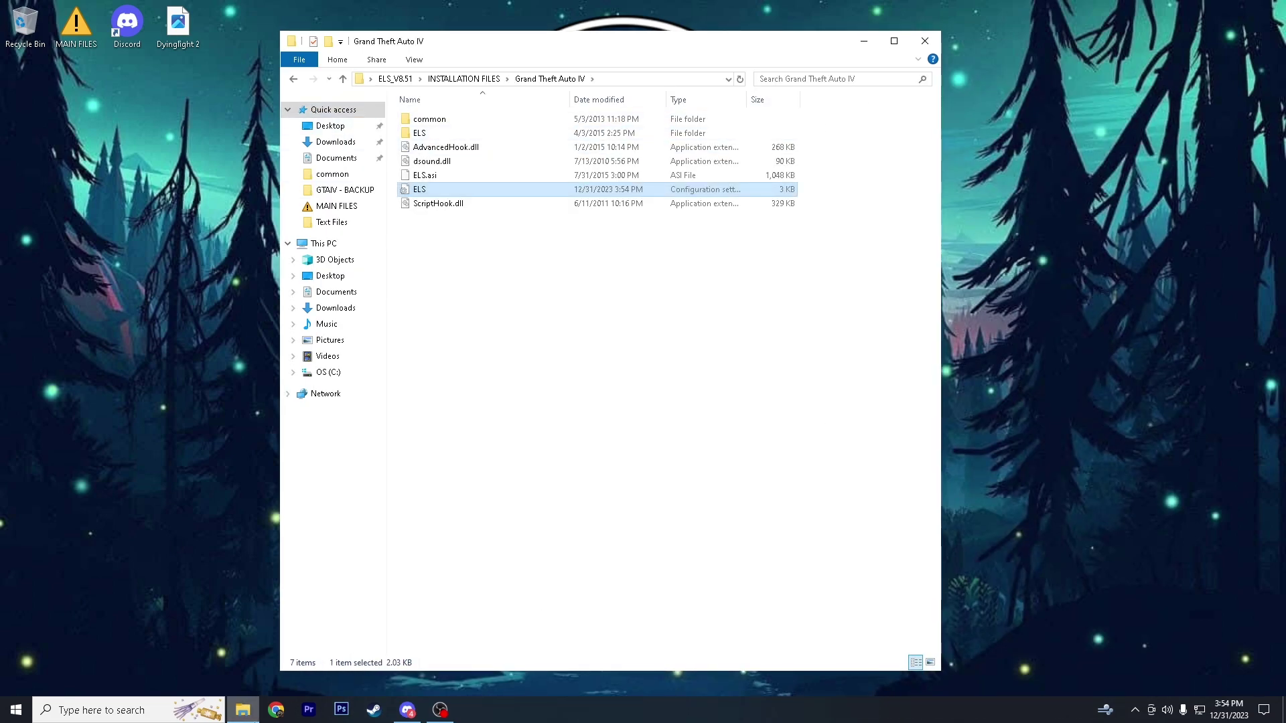
Step: Open the GTAIV - BACKUP folder in a new window and arrange it side by side with the ELS installation files
{"action": "right_click", "coordinate": [342, 195]}
{"action": "left_click", "coordinate": [368, 226]}
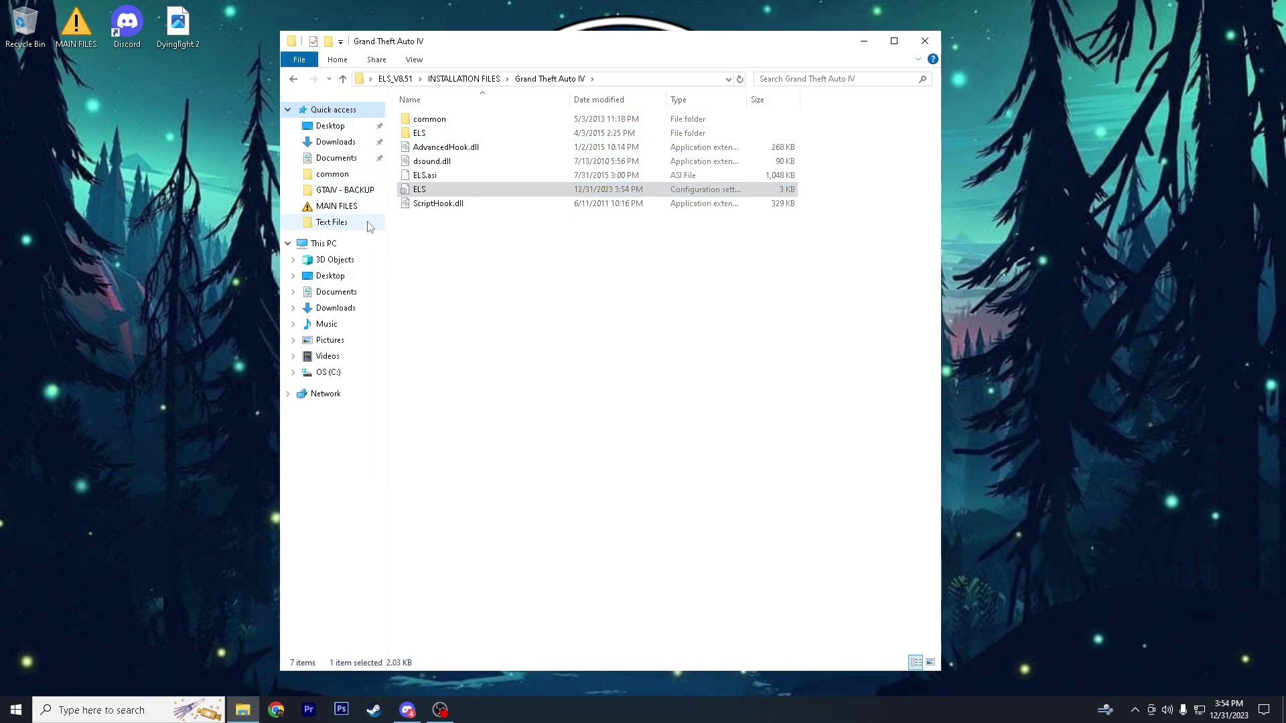
{"action": "left_click_drag", "start_coordinate": [439, 63], "coordinate": [843, 54]}
{"action": "left_click_drag", "start_coordinate": [643, 51], "coordinate": [364, 63]}
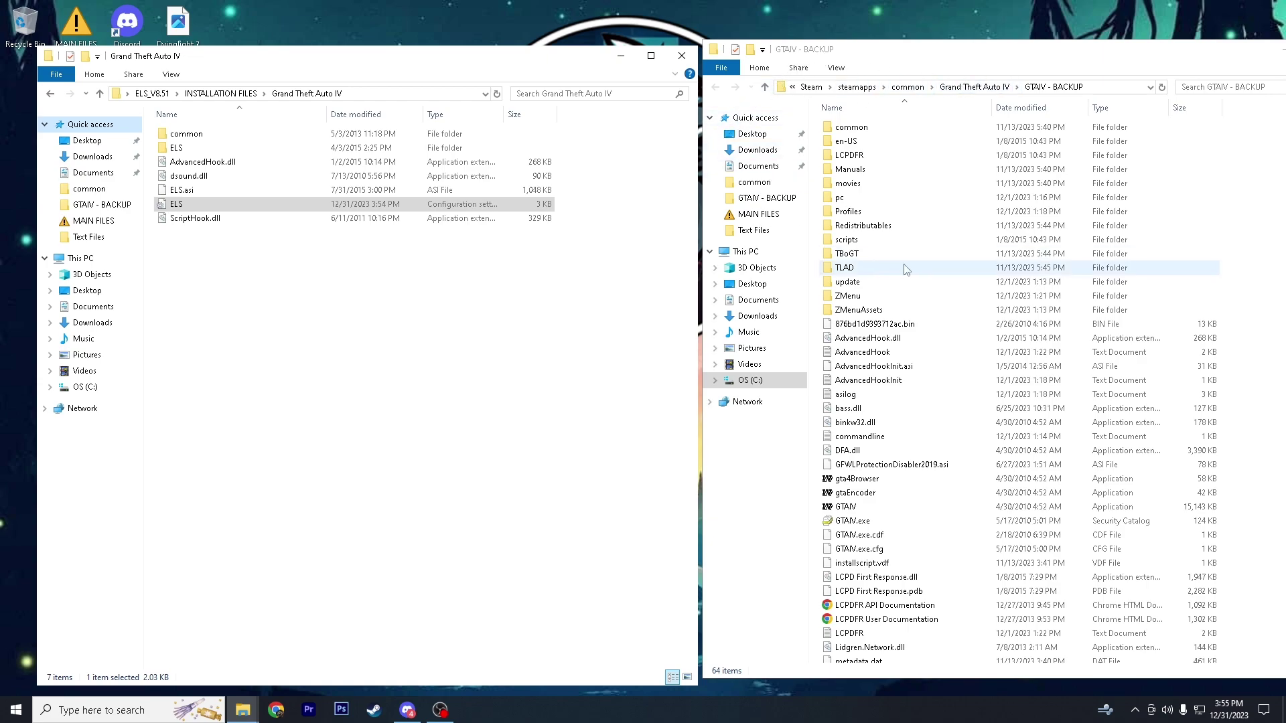
{"action": "scroll", "coordinate": [901, 255], "scroll_direction": "down", "scroll_amount": 6}
{"action": "scroll", "coordinate": [898, 240], "scroll_direction": "up", "scroll_amount": 6}
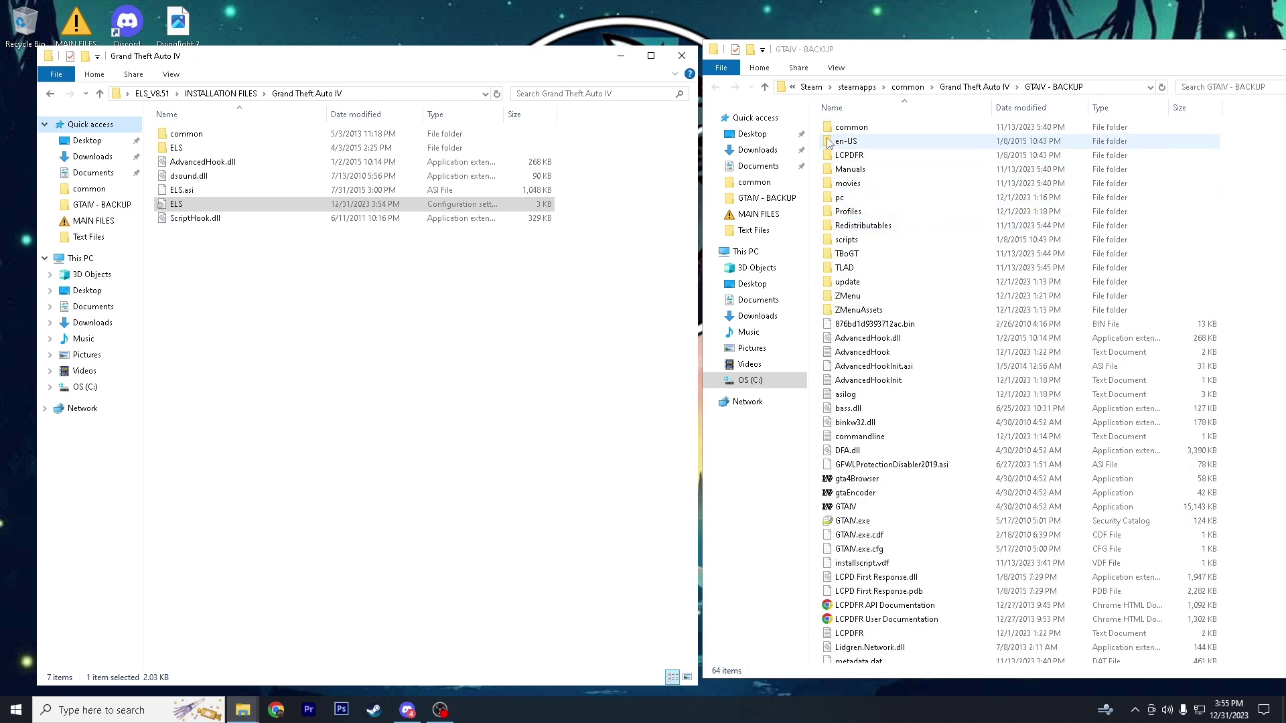
Step: Move all the ELS installation files and folders into the GTAIV - BACKUP folder and close the source window
{"action": "left_click_drag", "start_coordinate": [277, 279], "coordinate": [289, 111]}
{"action": "left_click_drag", "start_coordinate": [294, 190], "coordinate": [810, 231]}
{"action": "left_click", "coordinate": [811, 247]}
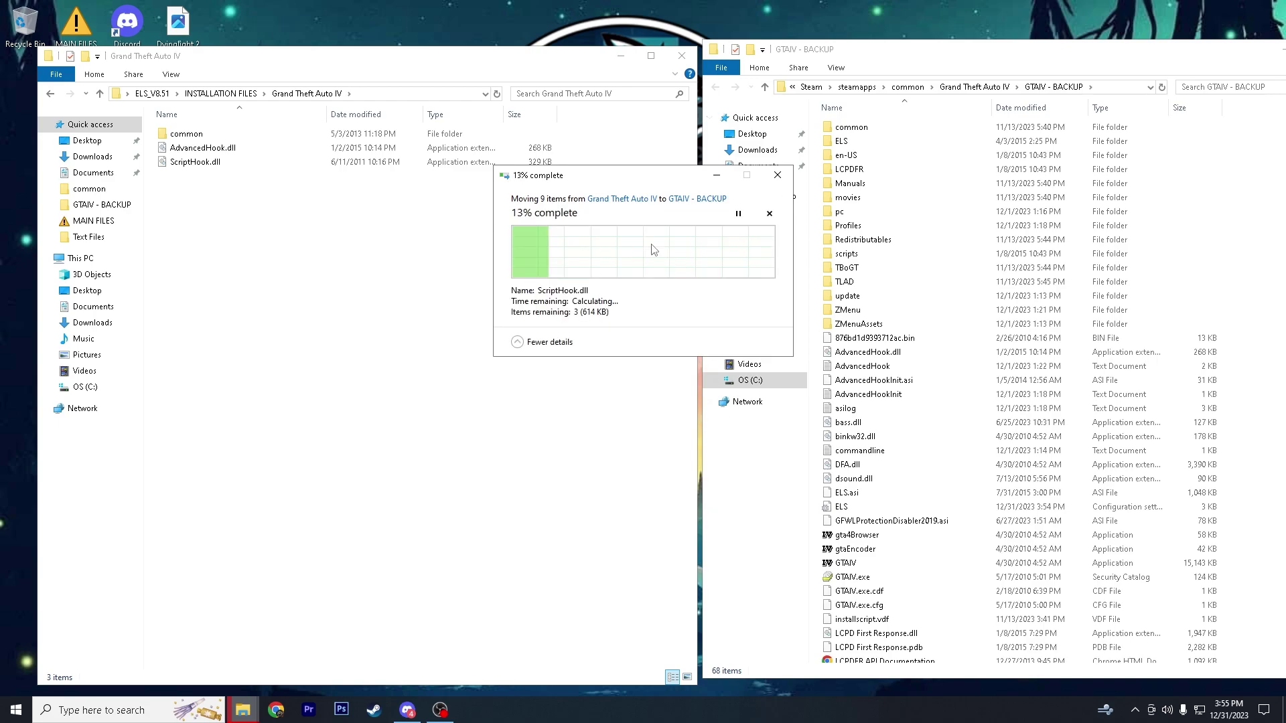
{"action": "left_click", "coordinate": [682, 54]}
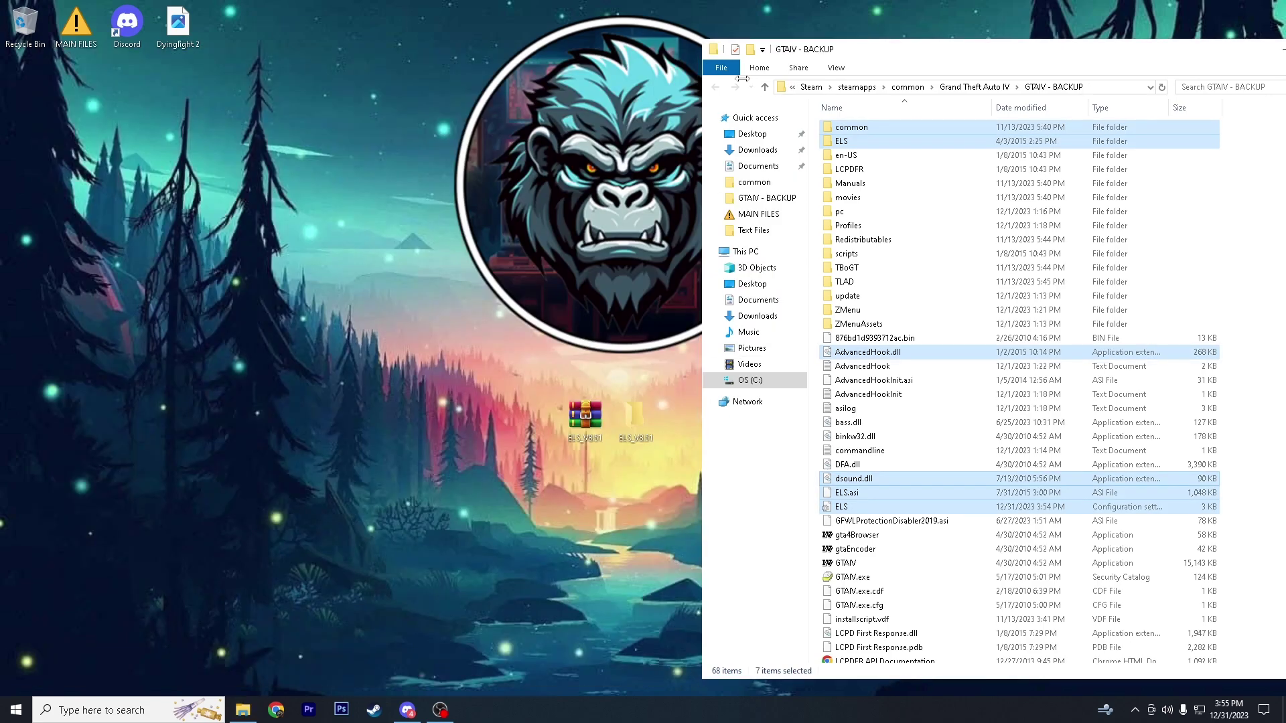
Step: Review the default_config file in the ELS folder of GTAIV - BACKUP and close both Notepad and the folder window
{"action": "left_click", "coordinate": [861, 158]}
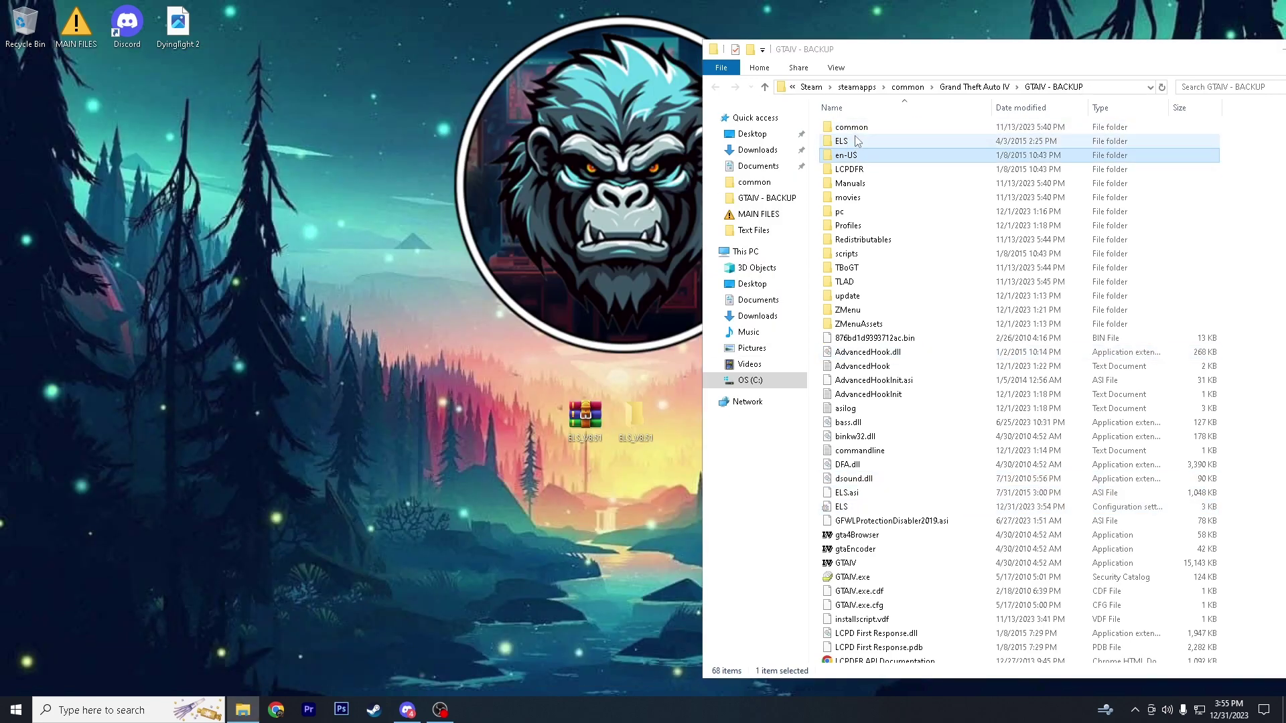
{"action": "left_click", "coordinate": [857, 142]}
{"action": "double_click", "coordinate": [858, 142]}
{"action": "key", "text": "BackSpace"}
{"action": "double_click", "coordinate": [845, 142]}
{"action": "double_click", "coordinate": [845, 142]}
{"action": "scroll", "coordinate": [579, 321], "scroll_direction": "down", "scroll_amount": 1}
{"action": "scroll", "coordinate": [436, 347], "scroll_direction": "down", "scroll_amount": 7}
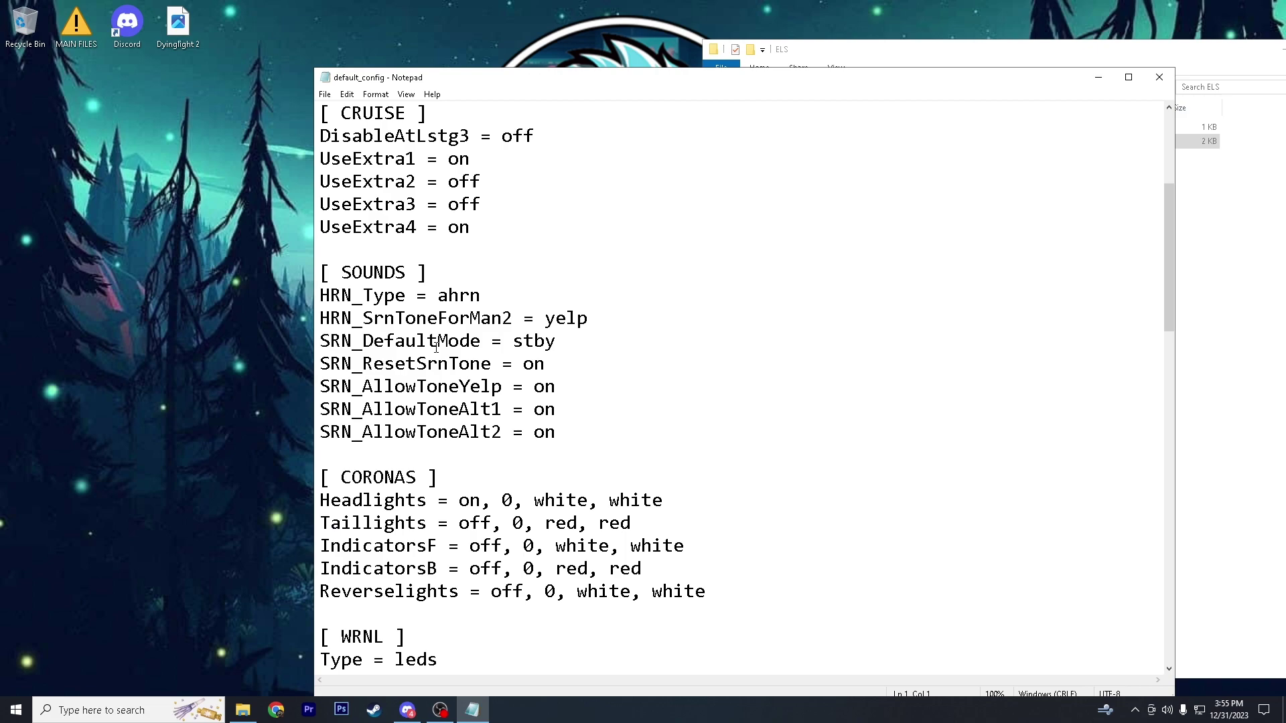
{"action": "left_click", "coordinate": [1160, 77]}
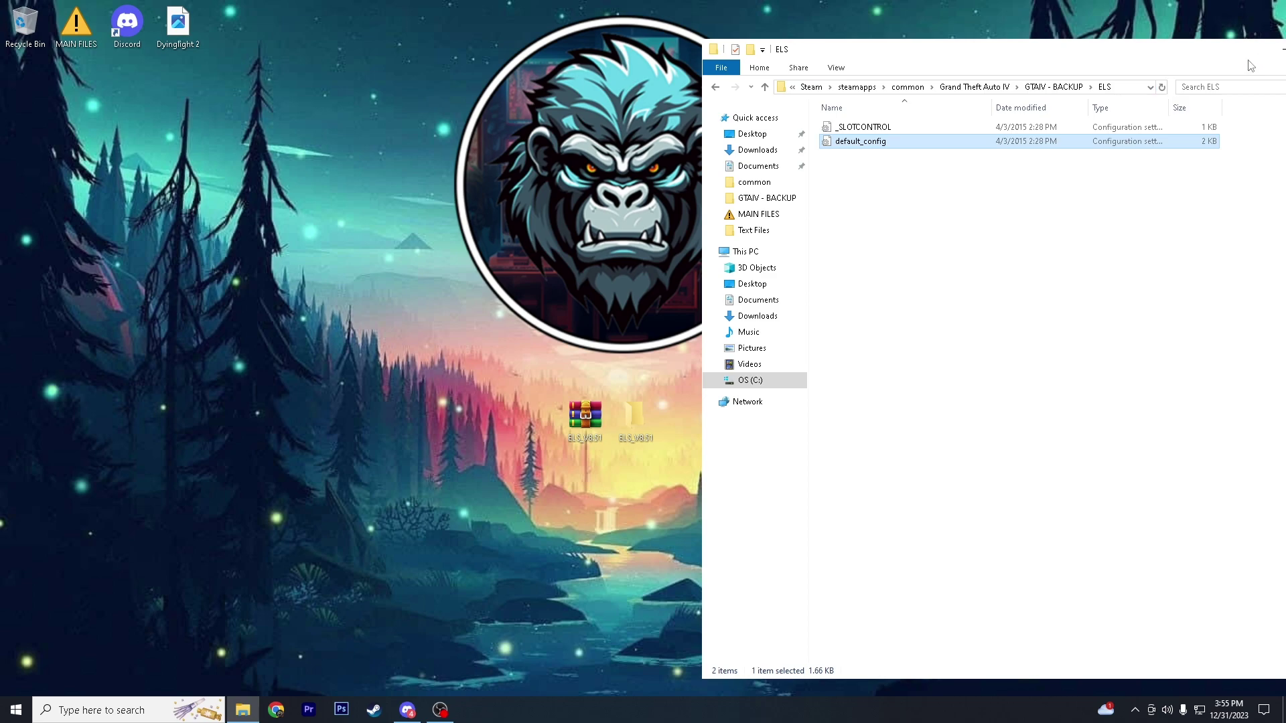
{"action": "key", "text": "super+Down"}
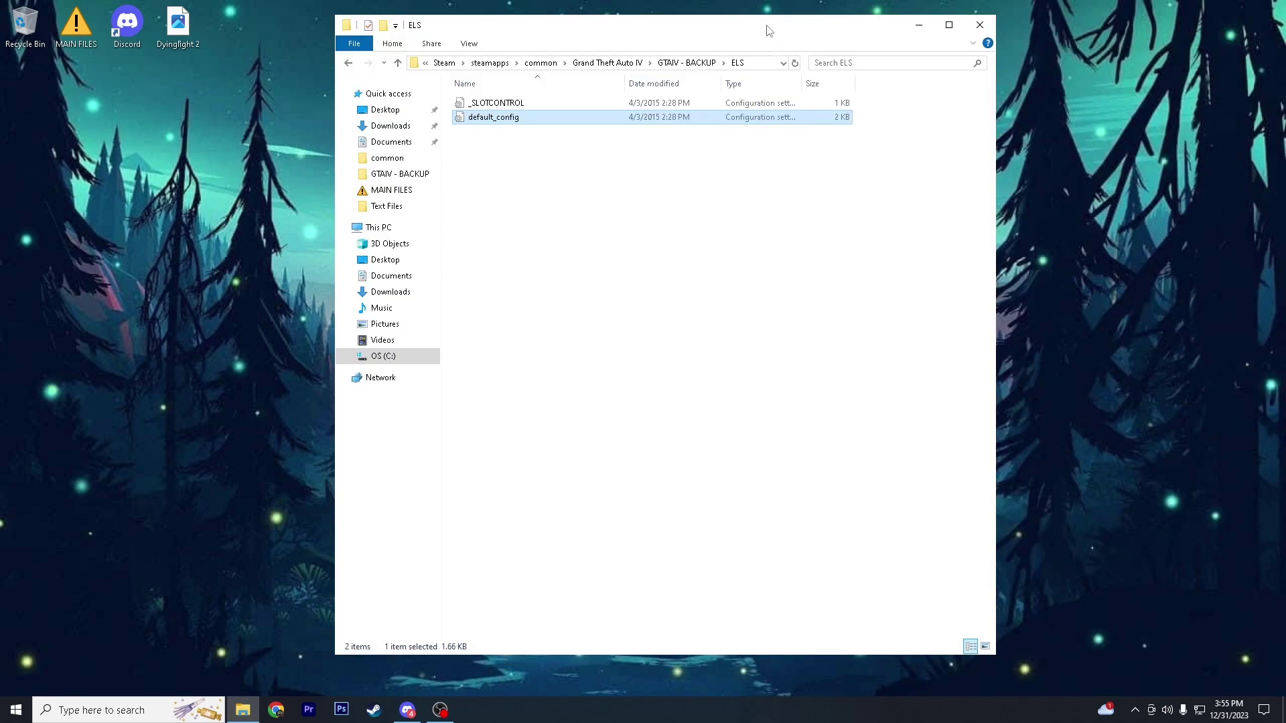
{"action": "left_click", "coordinate": [975, 25]}
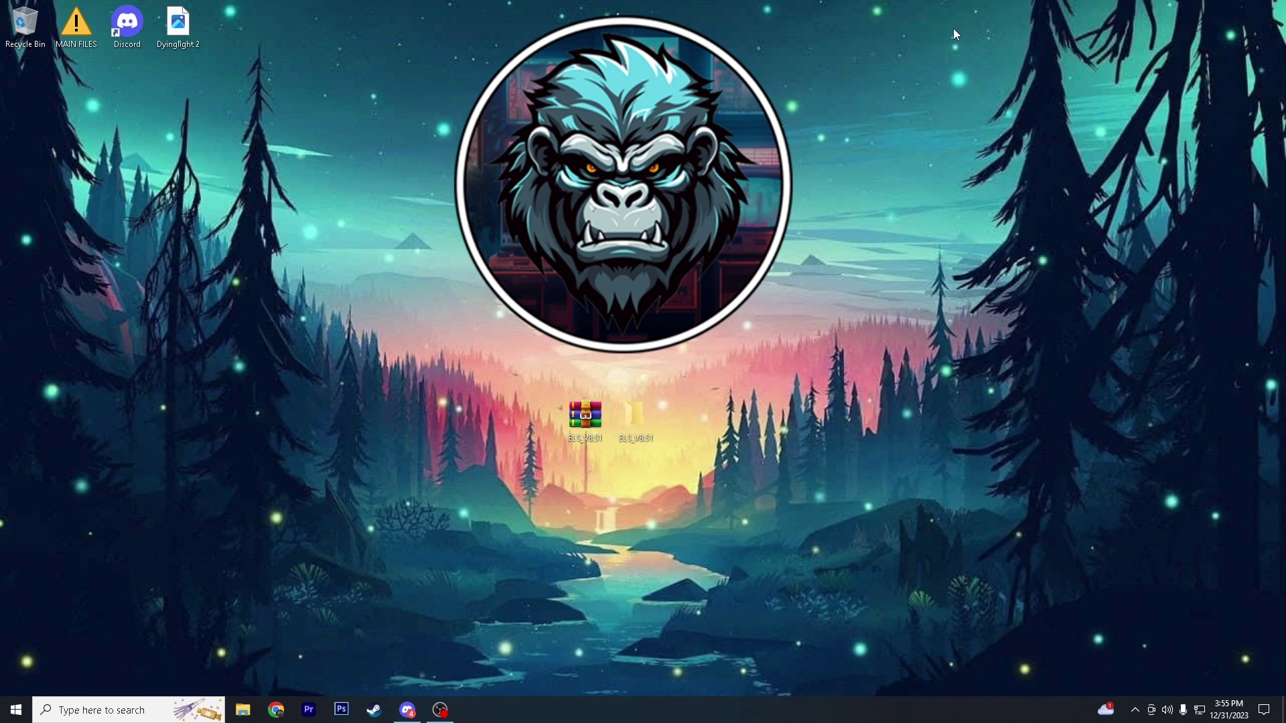
Step: Switch to Discord in a maximized window, request verification in the verify channel and dismiss the bot's reply
{"action": "left_click", "coordinate": [407, 710]}
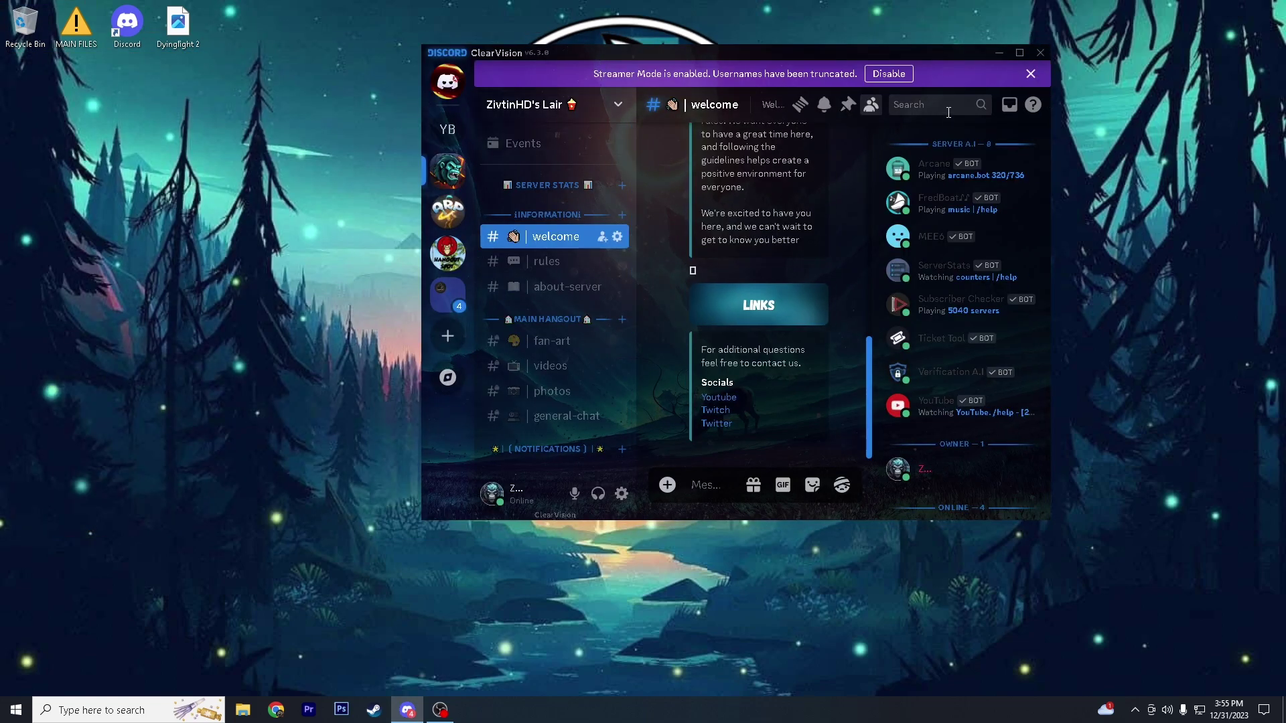
{"action": "left_click", "coordinate": [1020, 52]}
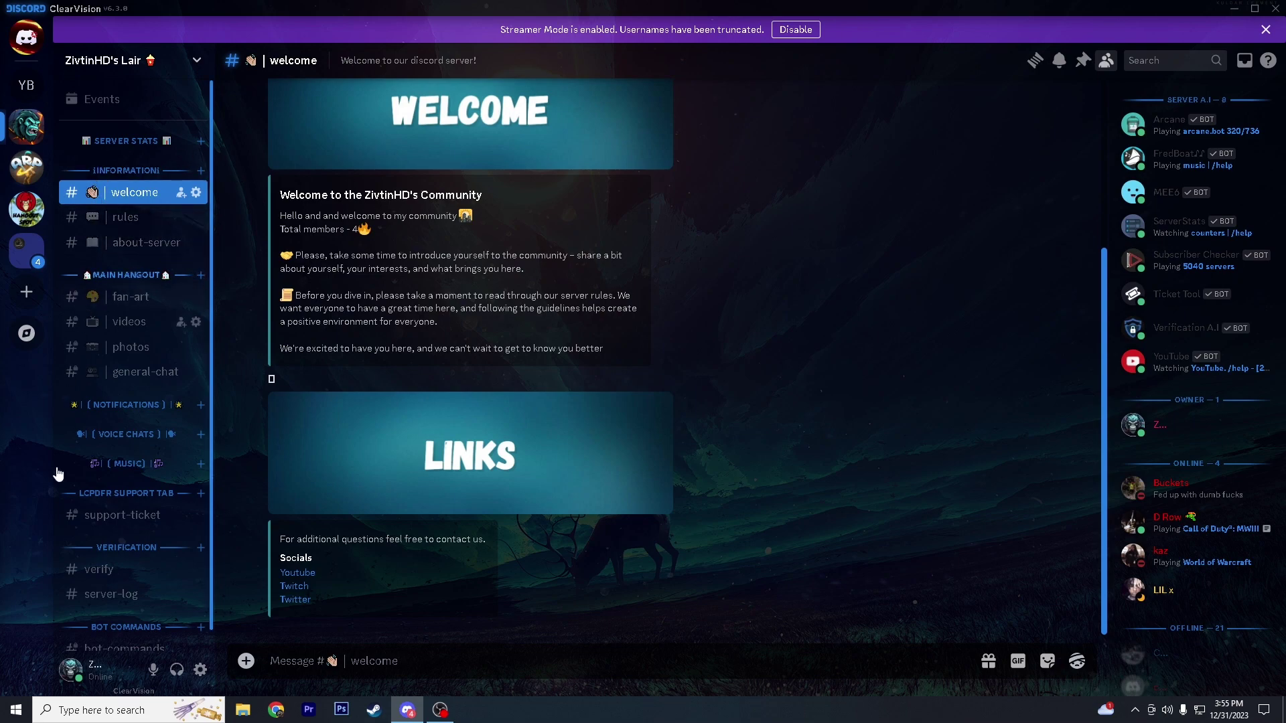
{"action": "left_click", "coordinate": [87, 563]}
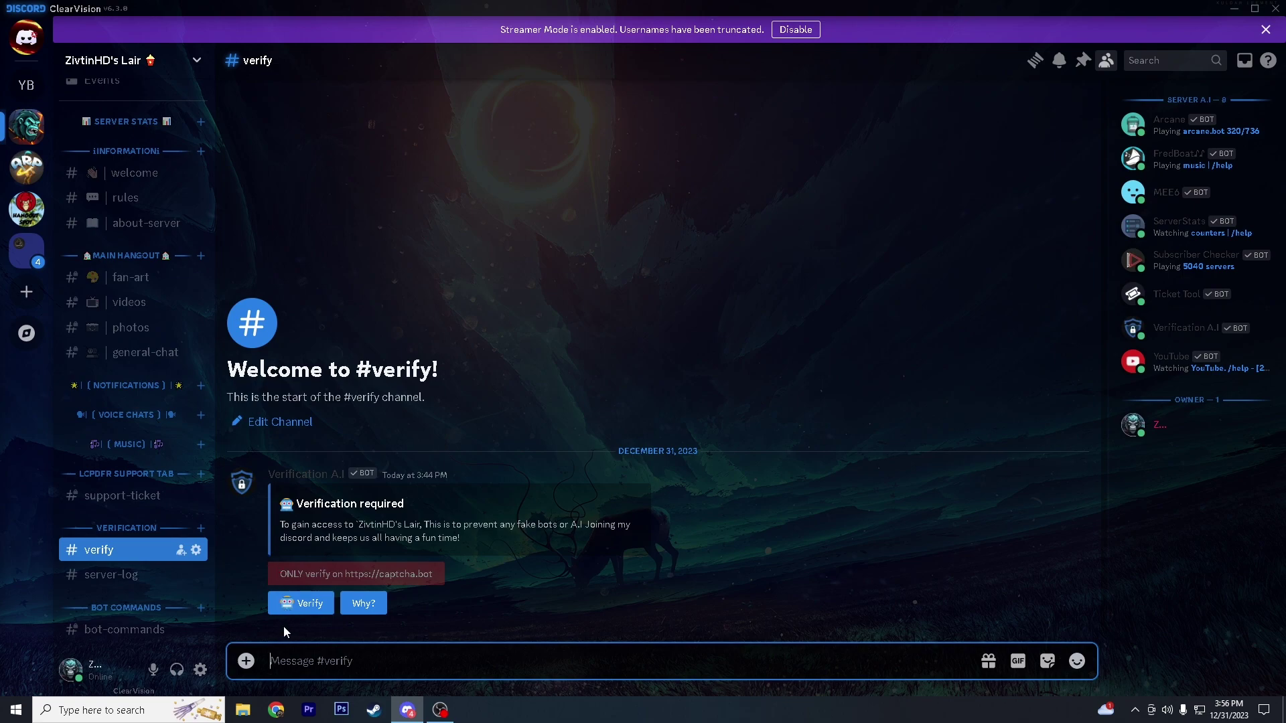
{"action": "left_click", "coordinate": [298, 604]}
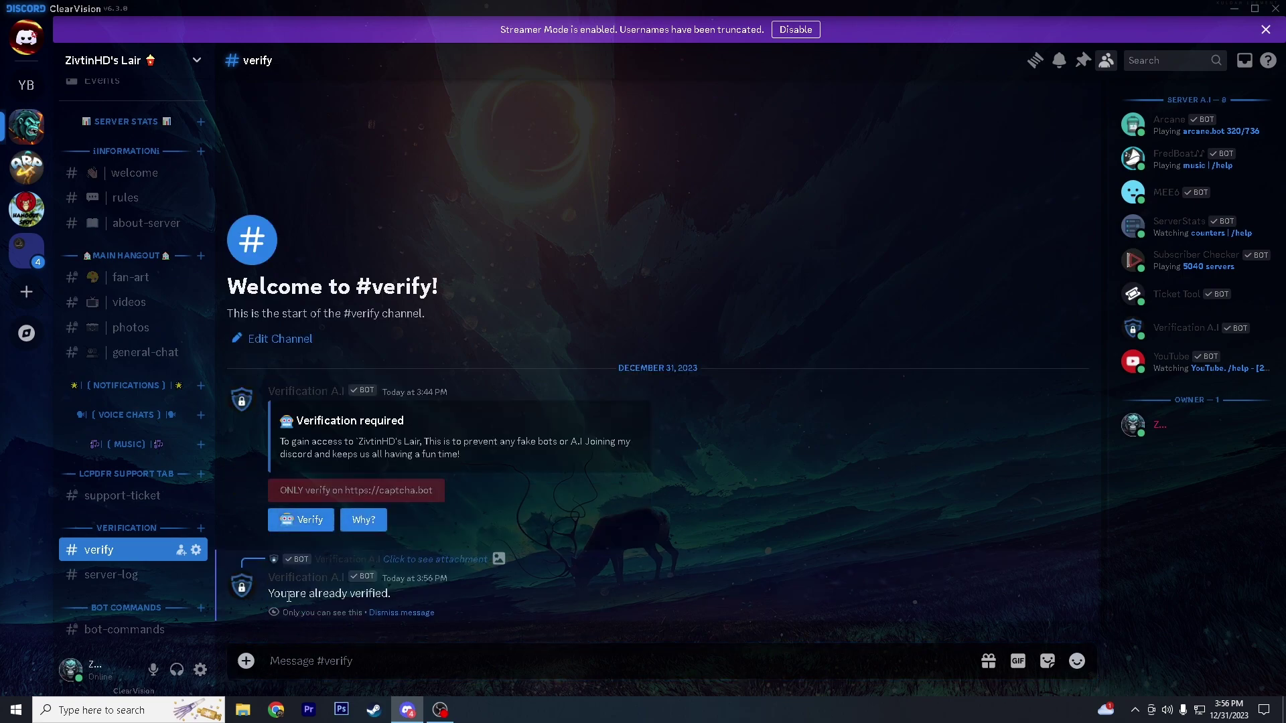
{"action": "left_click", "coordinate": [373, 615]}
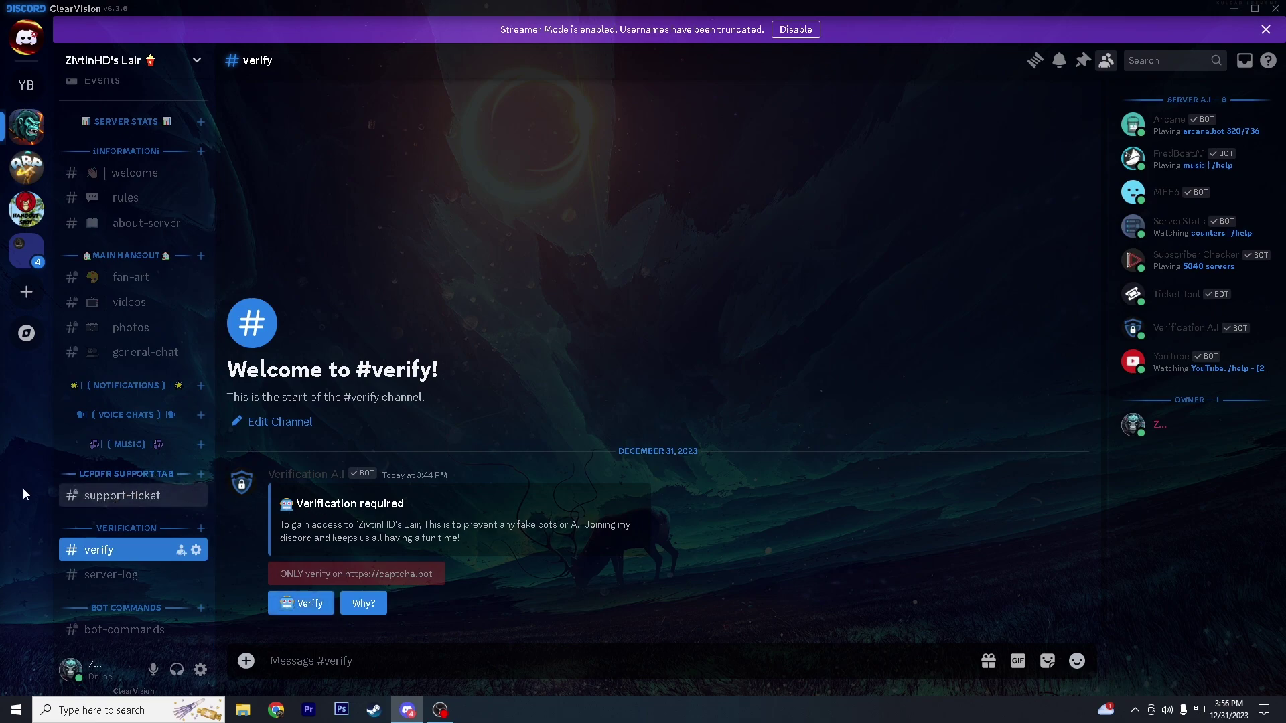
Step: Create a support ticket from the Ticket Tool message in the support-ticket channel
{"action": "scroll", "coordinate": [109, 296], "scroll_direction": "up", "scroll_amount": 1}
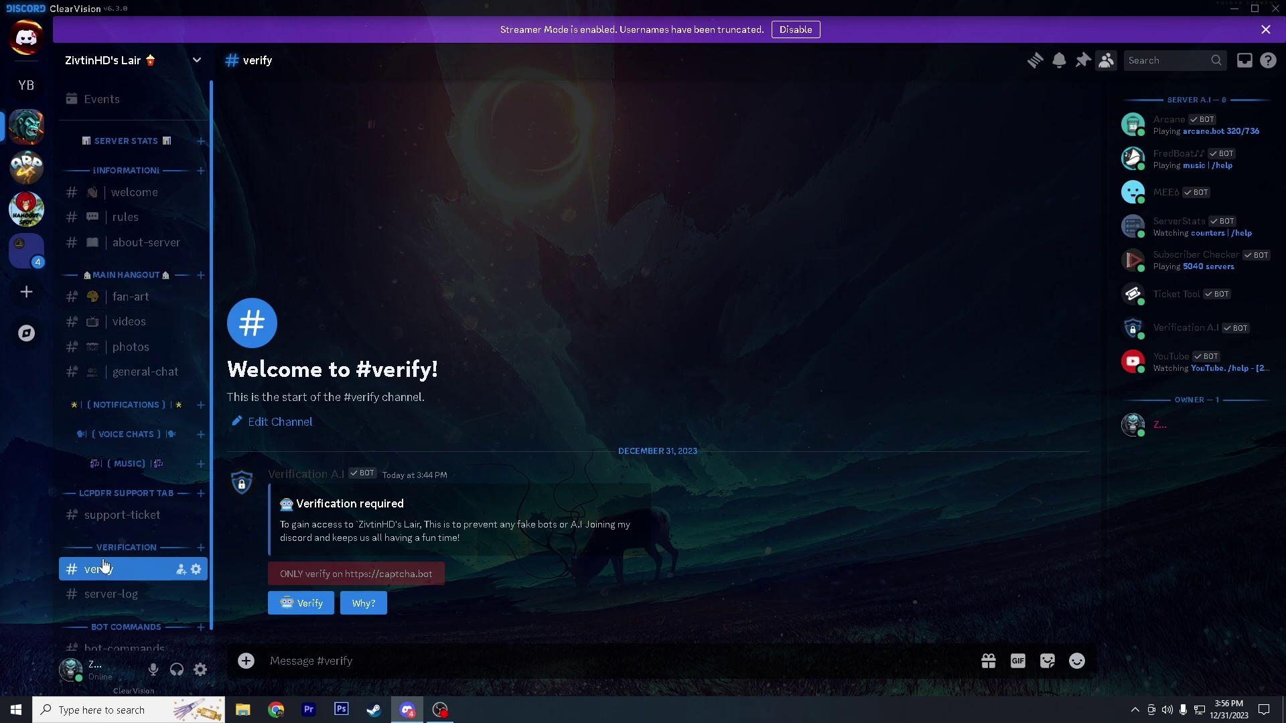
{"action": "left_click", "coordinate": [144, 527]}
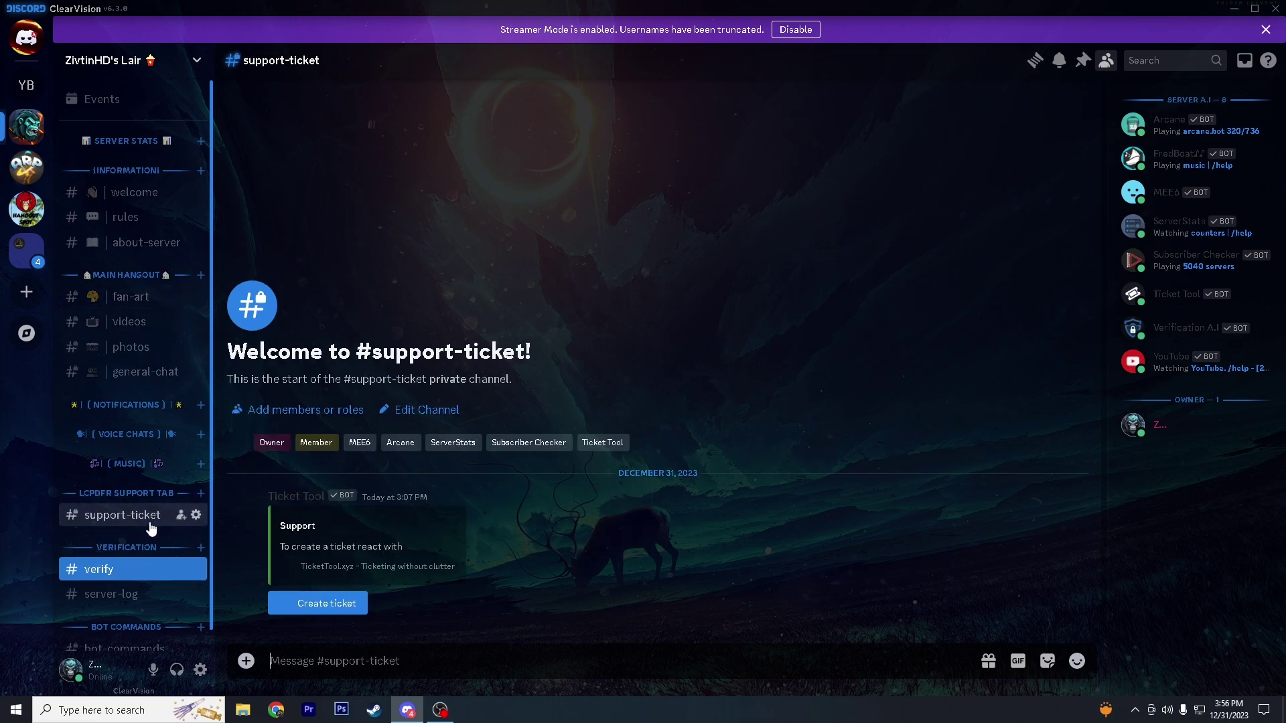
{"action": "left_click", "coordinate": [331, 610]}
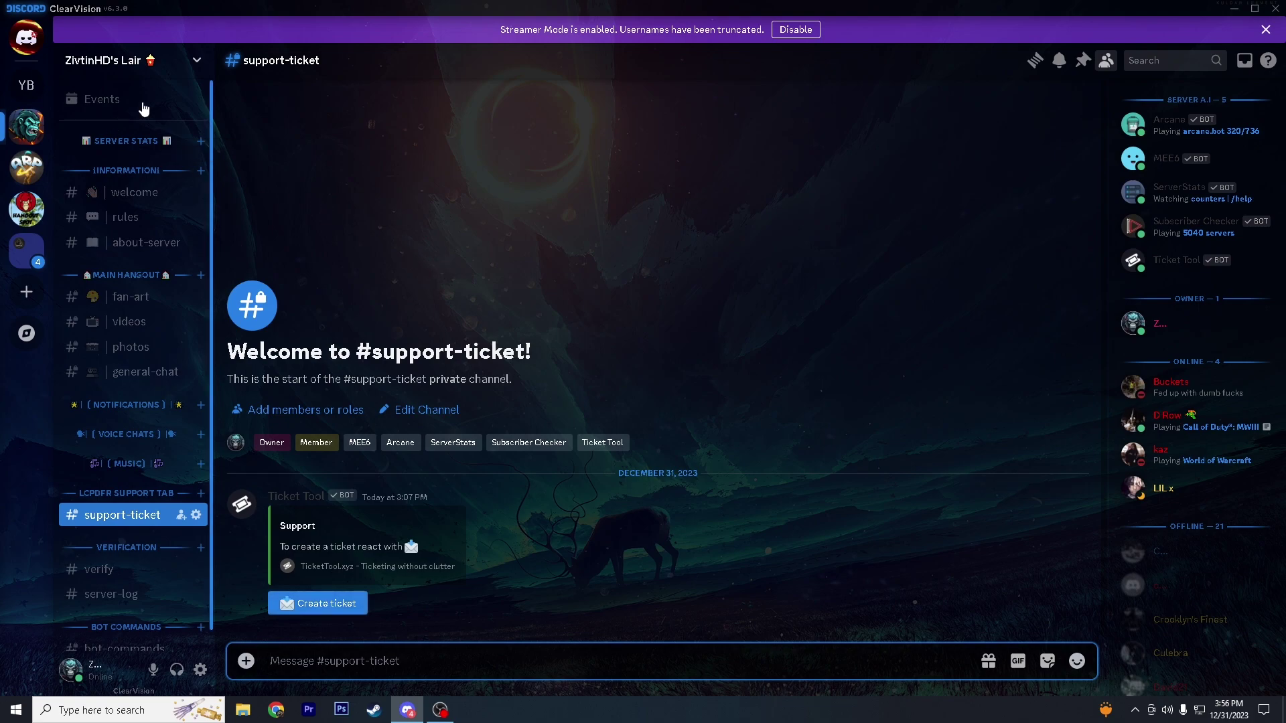
{"action": "left_click", "coordinate": [321, 605]}
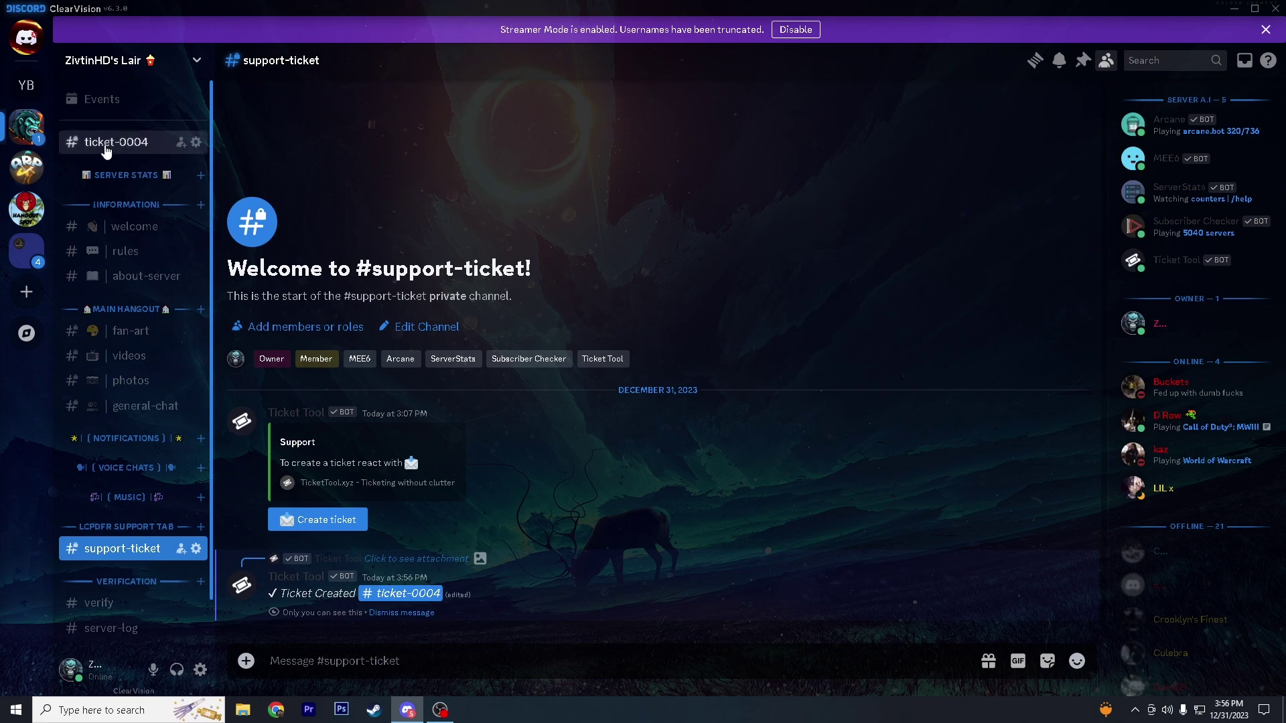
Step: Open the new ticket's channel and close the ticket, confirming the closure
{"action": "left_click", "coordinate": [105, 146]}
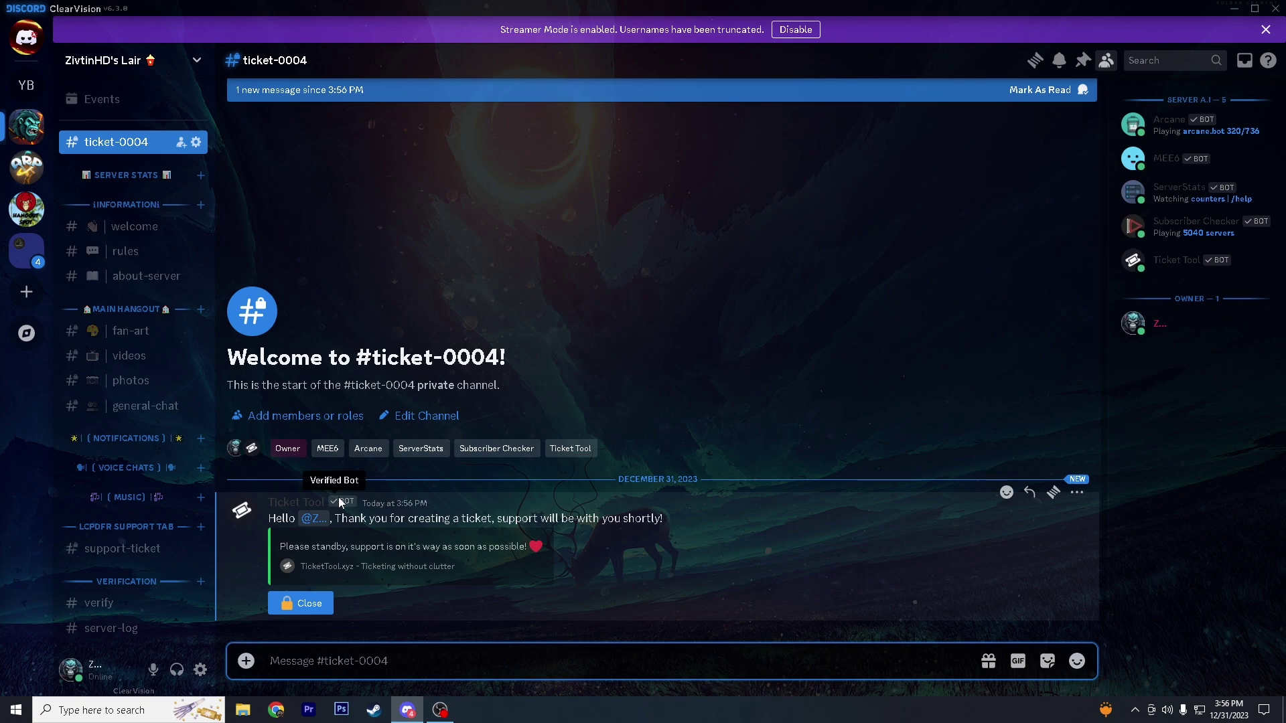
{"action": "left_click", "coordinate": [301, 605]}
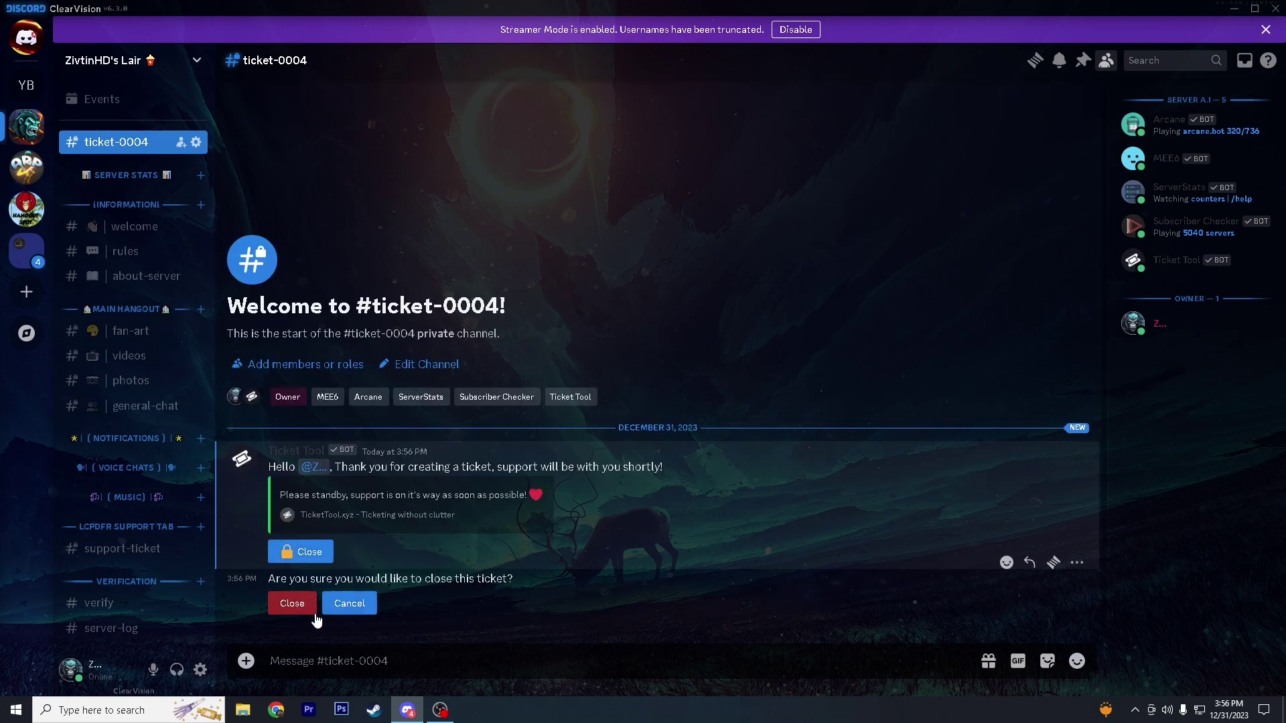
{"action": "left_click", "coordinate": [302, 609]}
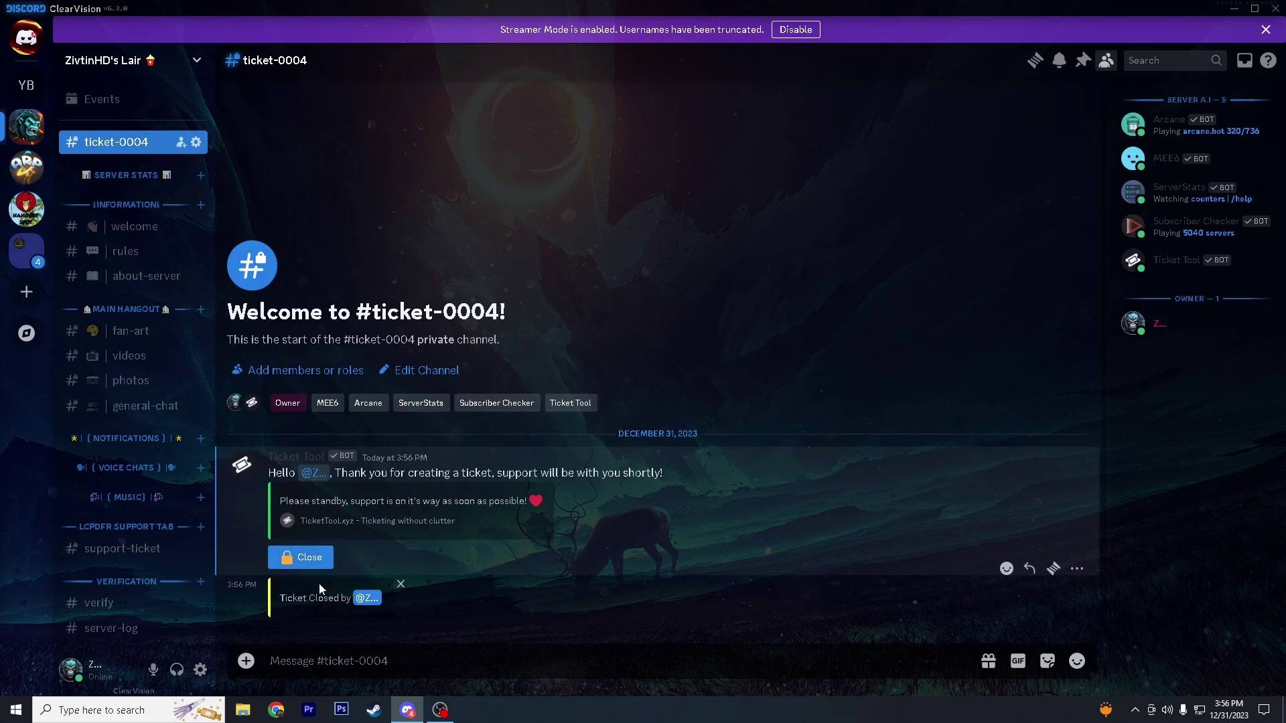